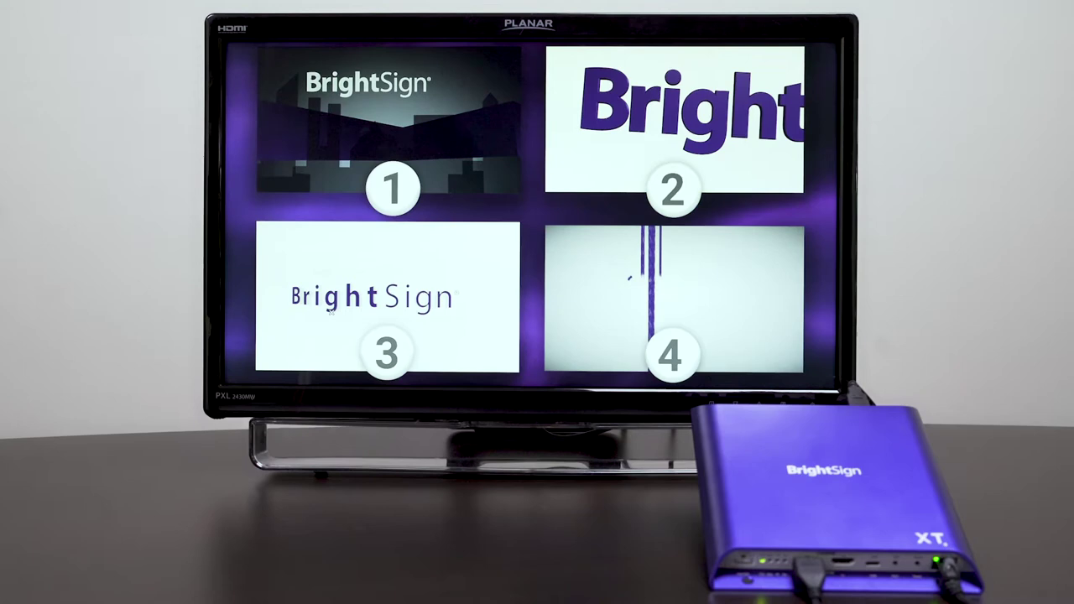
{"action": "left_click", "coordinate": [361, 84]}
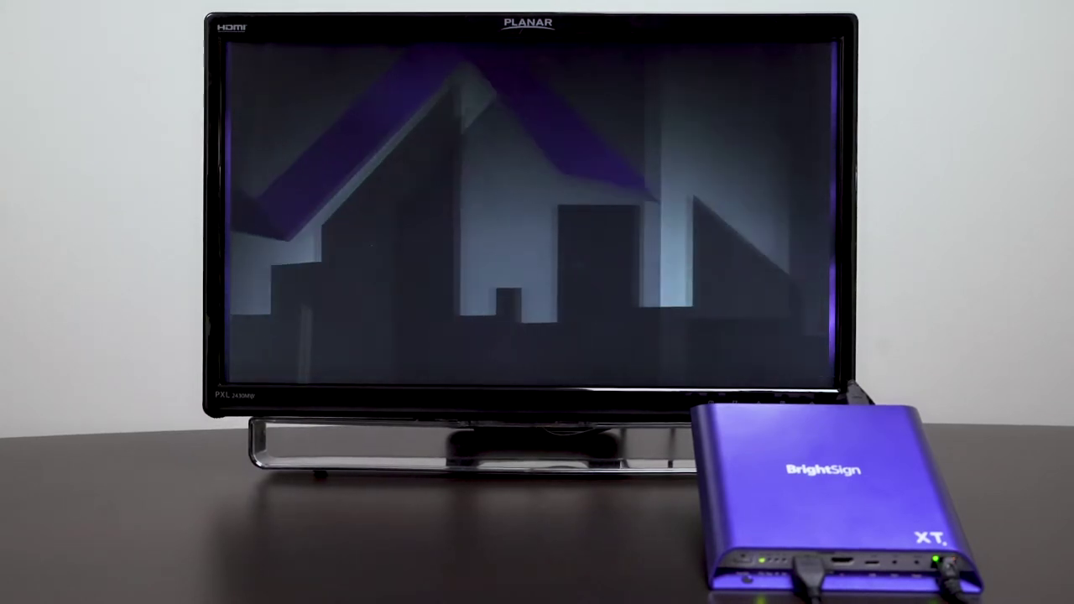
{"action": "left_click", "coordinate": [330, 109]}
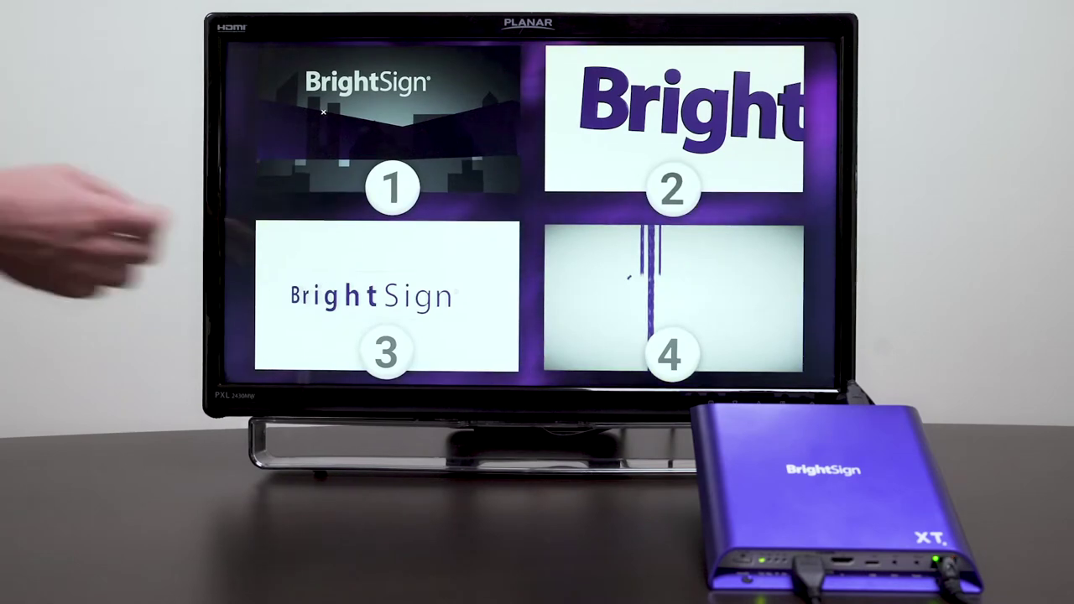
{"action": "left_click", "coordinate": [319, 233]}
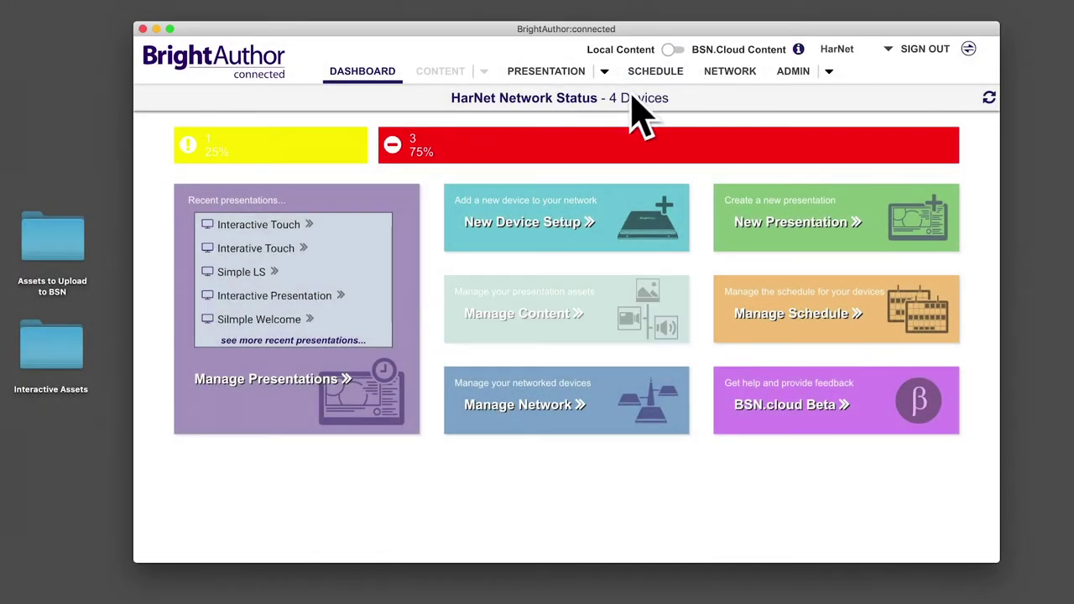
Create a local single-zone playlist presentation named Local Presentation for the XT1144 and open its zone content
{"action": "left_click", "coordinate": [750, 239]}
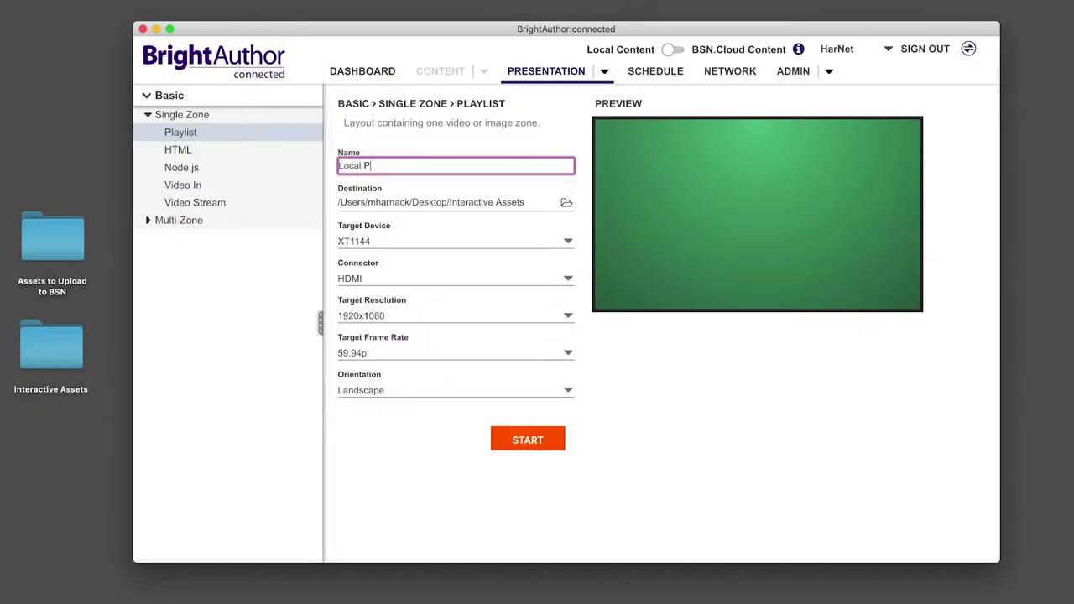
{"action": "left_click", "coordinate": [537, 438]}
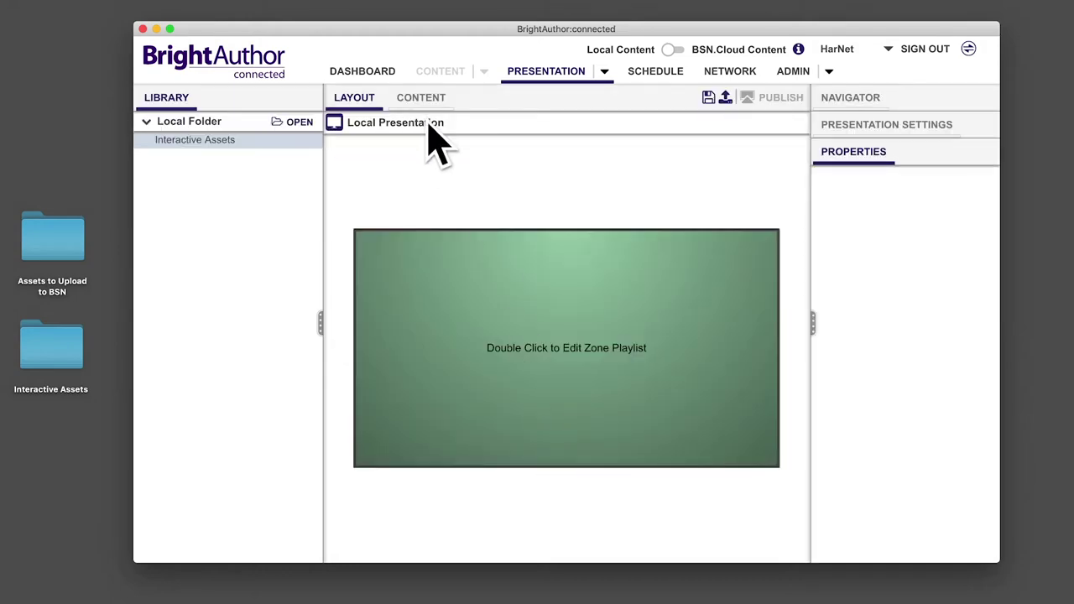
{"action": "left_click", "coordinate": [420, 99]}
Place menu.png, BS Title Color Splat, Circle Title, City Scape and Pixel Reveal on the interactive canvas, add an event, and save the presentation
{"action": "left_click_drag", "start_coordinate": [547, 468], "coordinate": [542, 288]}
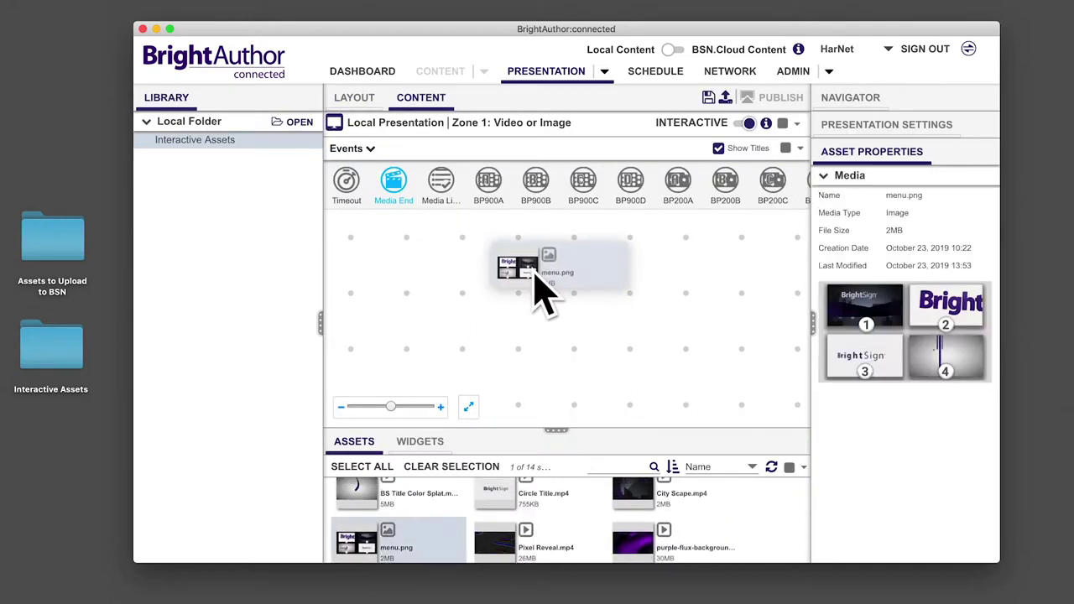
{"action": "left_click_drag", "start_coordinate": [357, 494], "coordinate": [389, 314]}
{"action": "left_click_drag", "start_coordinate": [496, 493], "coordinate": [512, 402]}
{"action": "left_click_drag", "start_coordinate": [633, 494], "coordinate": [552, 516]}
{"action": "left_click_drag", "start_coordinate": [495, 548], "coordinate": [696, 288]}
{"action": "left_click_drag", "start_coordinate": [739, 185], "coordinate": [659, 349]}
{"action": "left_click", "coordinate": [709, 98]}
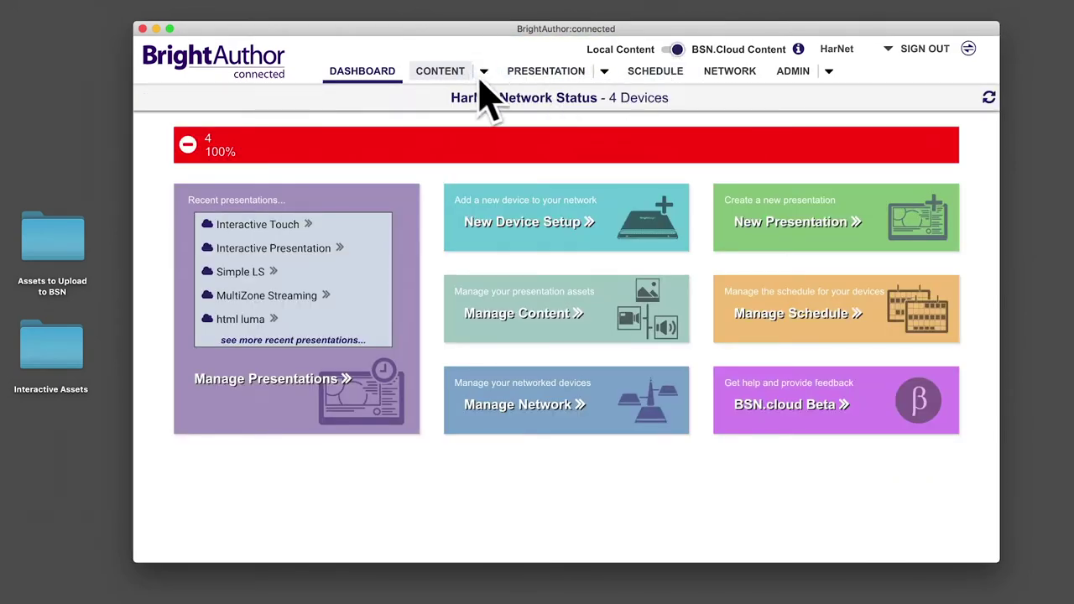
Open the content area for BSN.Cloud Content
{"action": "left_click", "coordinate": [485, 71]}
{"action": "mouse_move", "coordinate": [477, 132]}
{"action": "left_click", "coordinate": [475, 154]}
{"action": "left_click", "coordinate": [183, 159]}
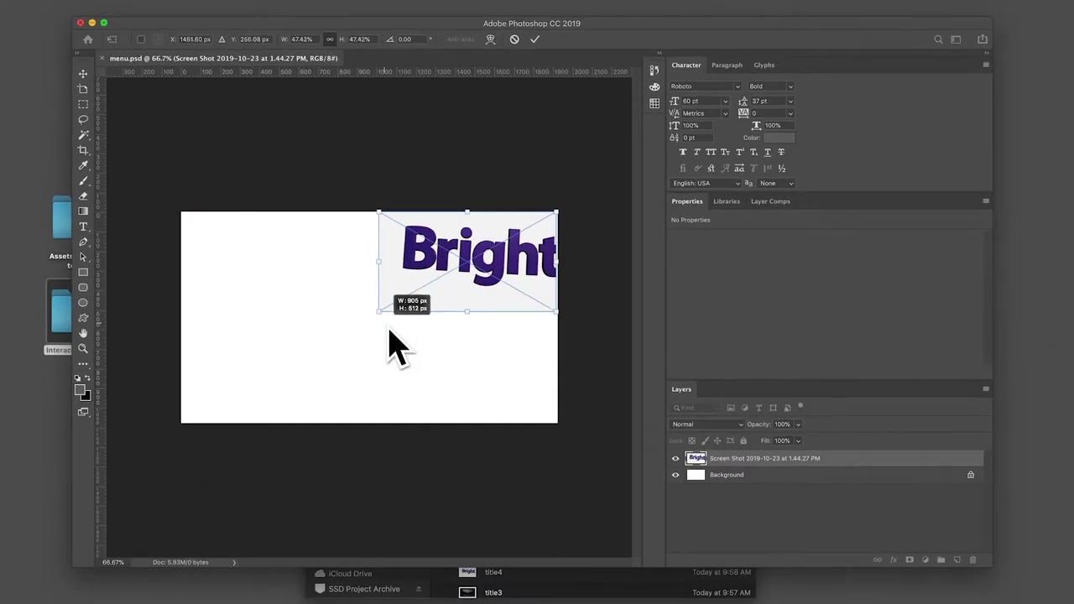
In Photoshop, scale and arrange the placed screenshots into a grid in menu.psd and copy the numbered circle onto the fourth image
{"action": "left_click_drag", "start_coordinate": [388, 328], "coordinate": [542, 233]}
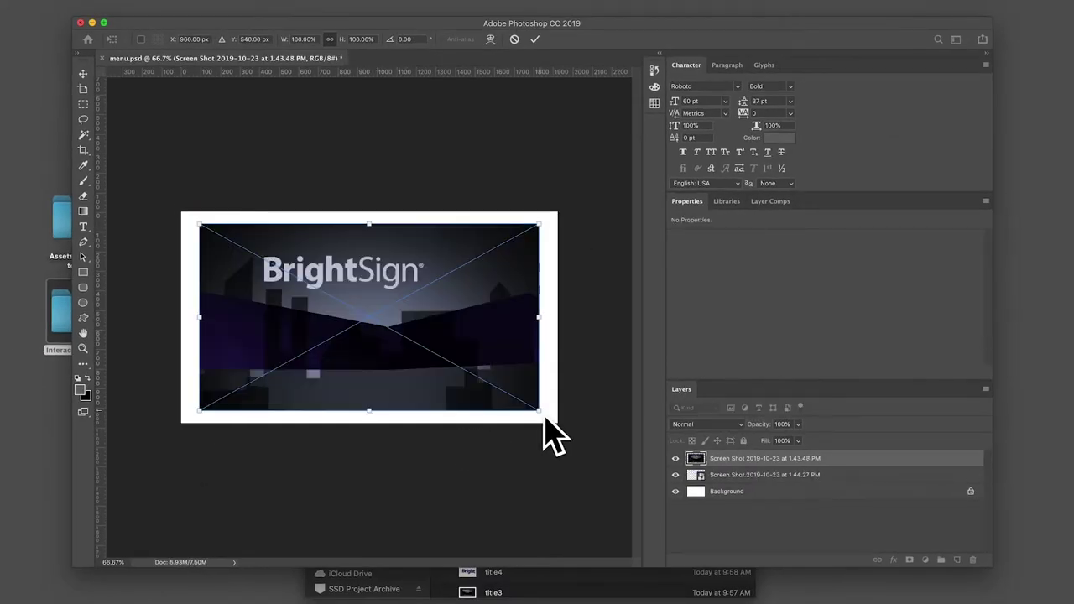
{"action": "left_click_drag", "start_coordinate": [549, 419], "coordinate": [392, 326]}
{"action": "left_click_drag", "start_coordinate": [252, 360], "coordinate": [204, 336]}
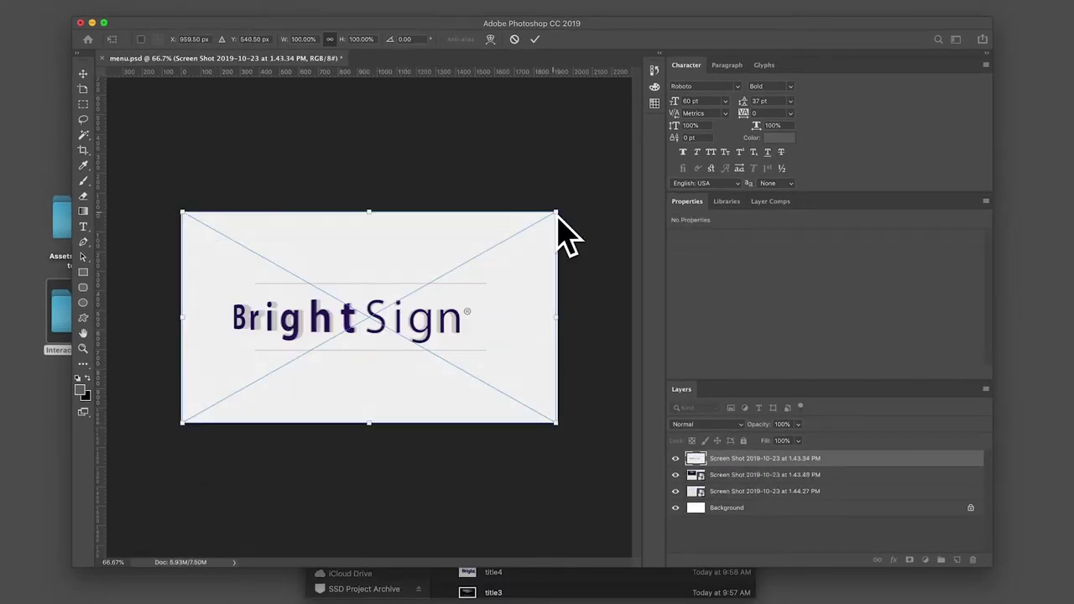
{"action": "left_click_drag", "start_coordinate": [569, 232], "coordinate": [390, 357]}
{"action": "left_click_drag", "start_coordinate": [336, 395], "coordinate": [271, 342]}
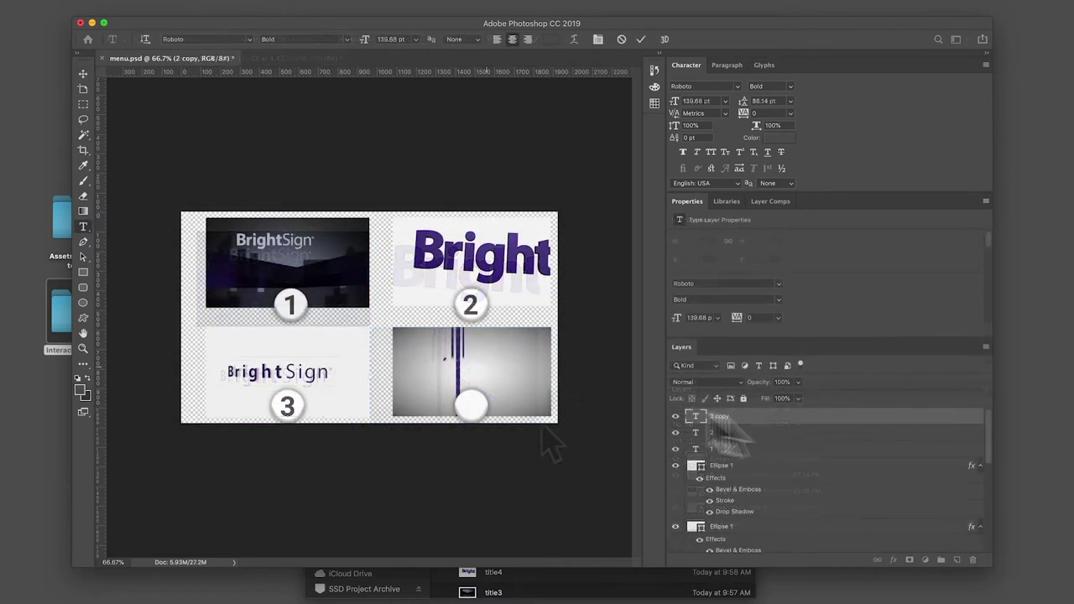
{"action": "left_click_drag", "start_coordinate": [293, 415], "coordinate": [476, 418]}
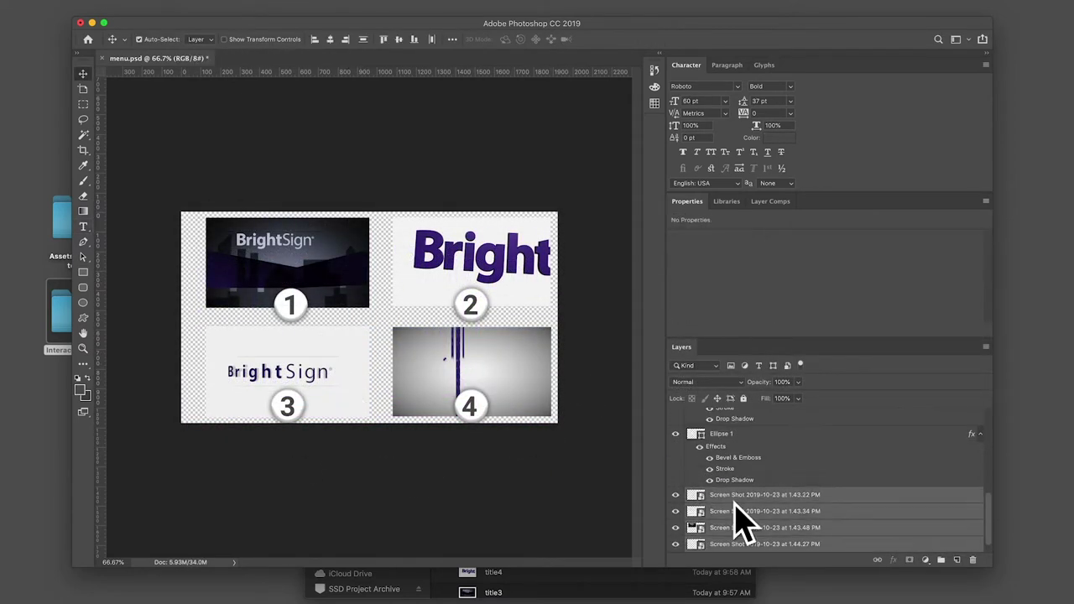
Save the menu artwork as a PNG in the Interactive Assets folder, using the large file size (fastest saving) option
{"action": "key", "text": "v"}
{"action": "key", "text": "super+shift+s"}
{"action": "left_click", "coordinate": [538, 276]}
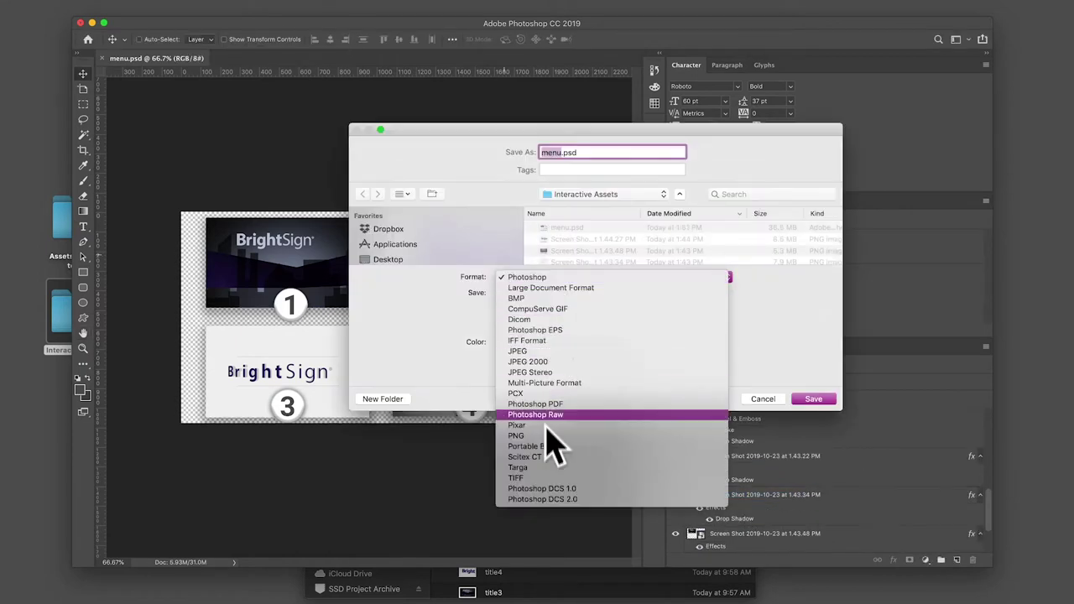
{"action": "left_click", "coordinate": [550, 428]}
{"action": "key", "text": "Return"}
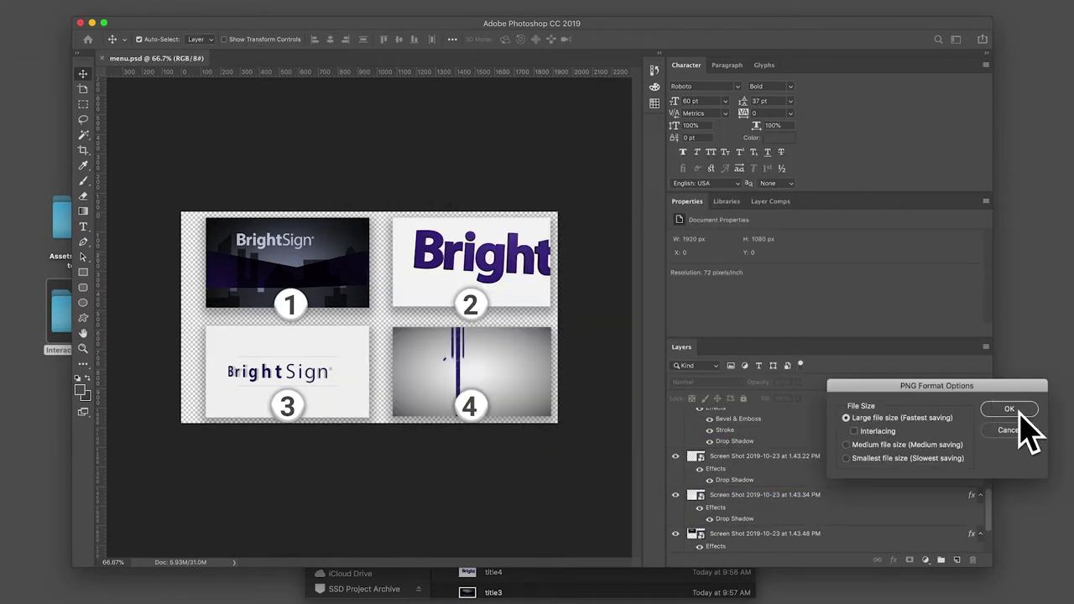
{"action": "key", "text": "Return"}
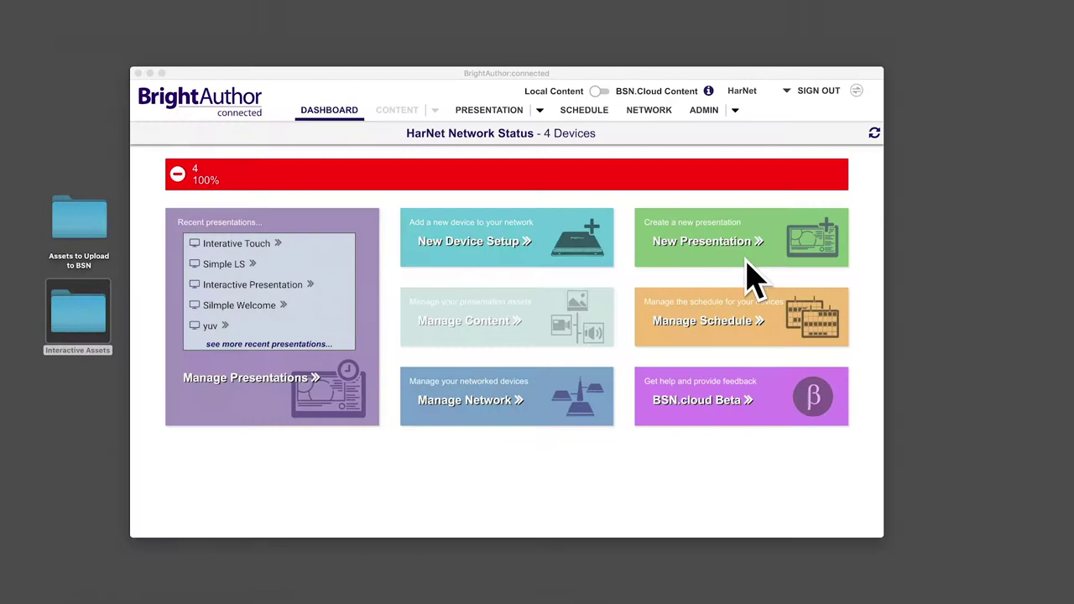
In BrightAuthor:connected, create a local single-zone playlist presentation named Interactive Touch in the Interactive Assets folder and make its playlist interactive
{"action": "left_click", "coordinate": [764, 252]}
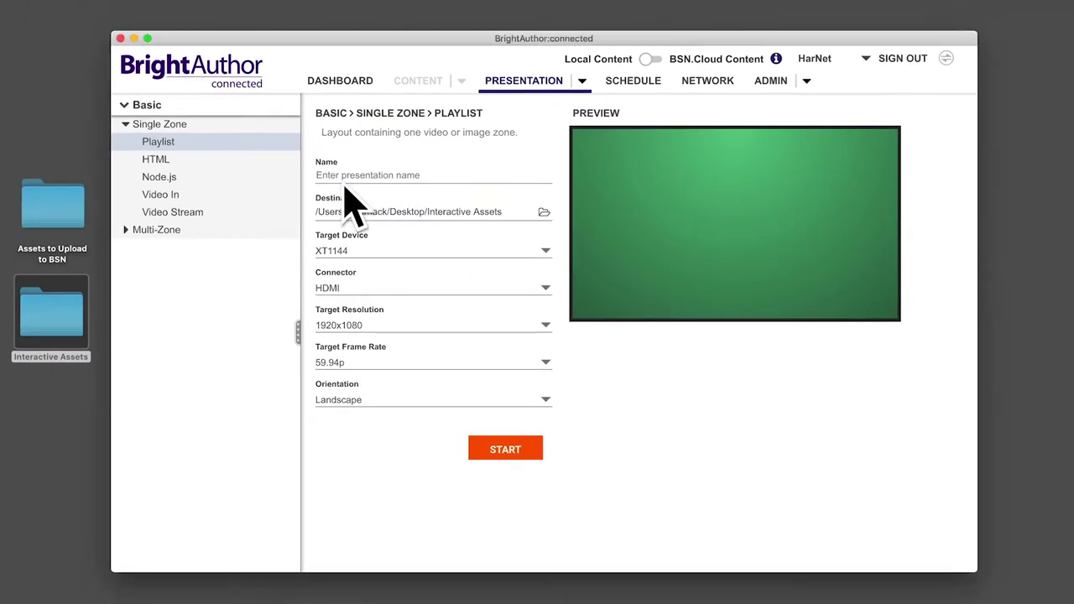
{"action": "left_click", "coordinate": [337, 191]}
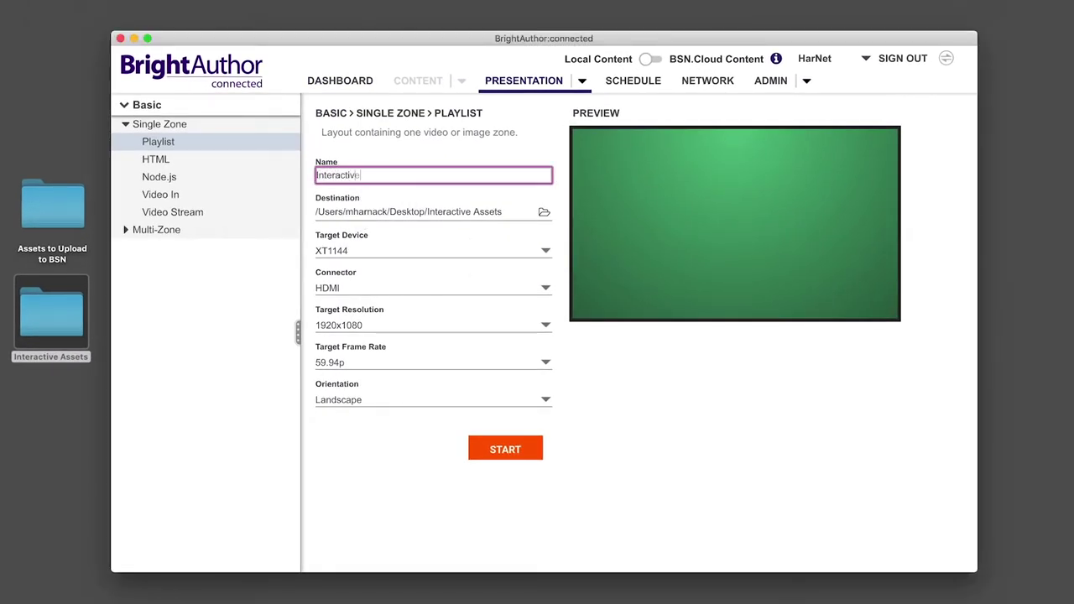
{"action": "left_click", "coordinate": [544, 212]}
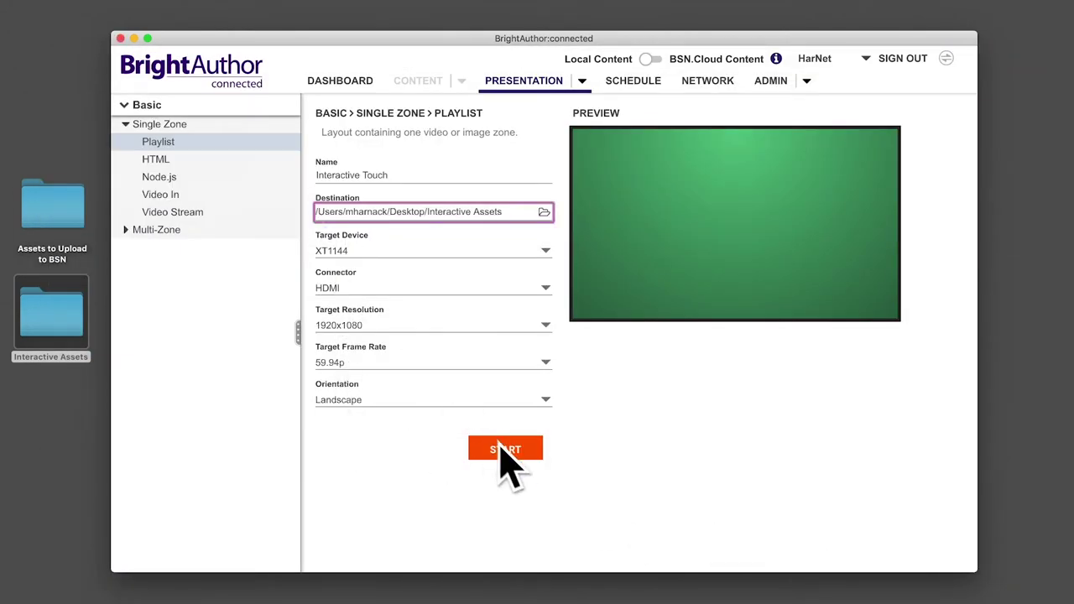
{"action": "left_click", "coordinate": [512, 453]}
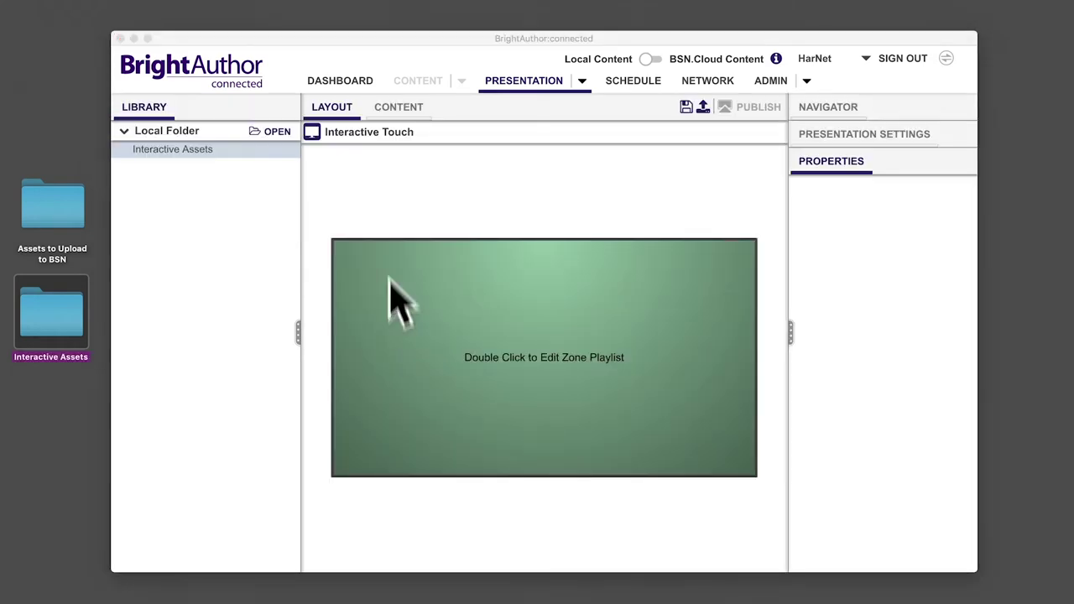
{"action": "left_click", "coordinate": [393, 119]}
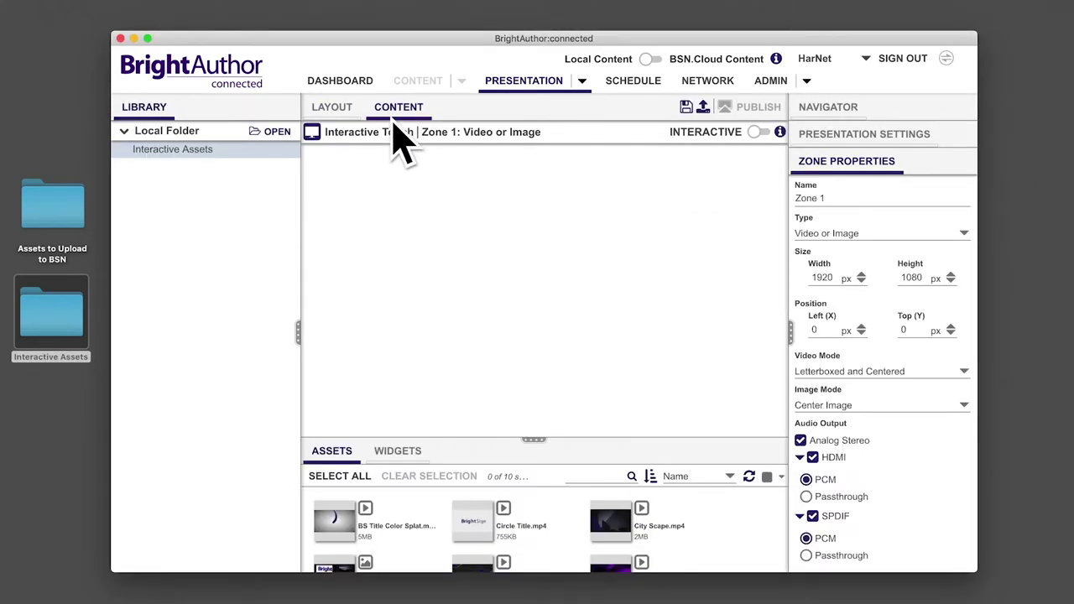
{"action": "left_click", "coordinate": [757, 132]}
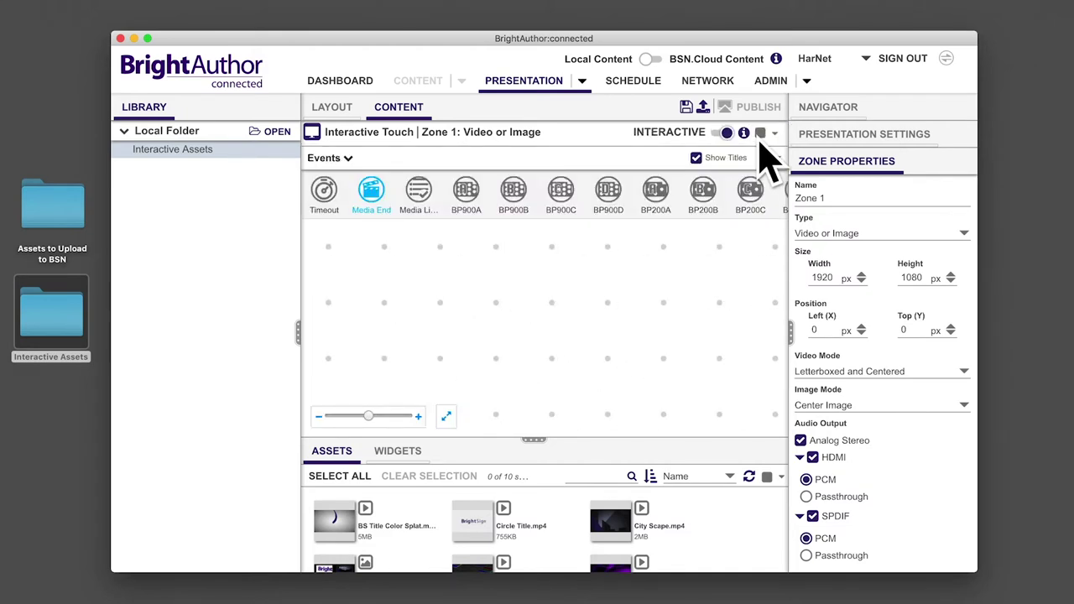
Try out an interactive flow with menu.png as the initial state and a touch event transitioning to Pixel Reveal.mp4
{"action": "scroll", "coordinate": [550, 537], "scroll_direction": "down", "scroll_amount": 3}
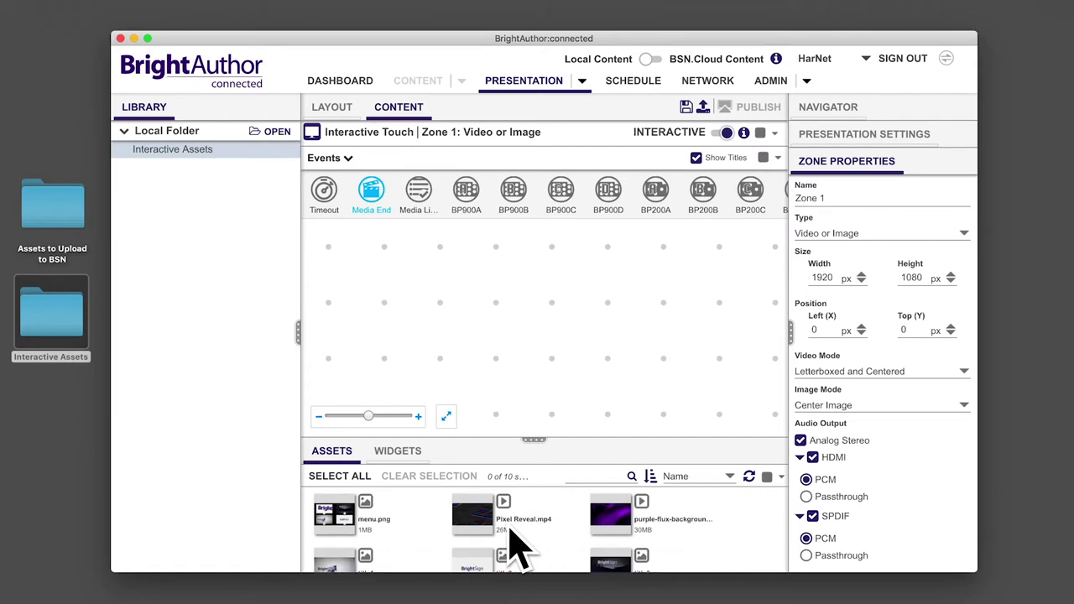
{"action": "left_click", "coordinate": [341, 527]}
{"action": "left_click_drag", "start_coordinate": [340, 529], "coordinate": [526, 328]}
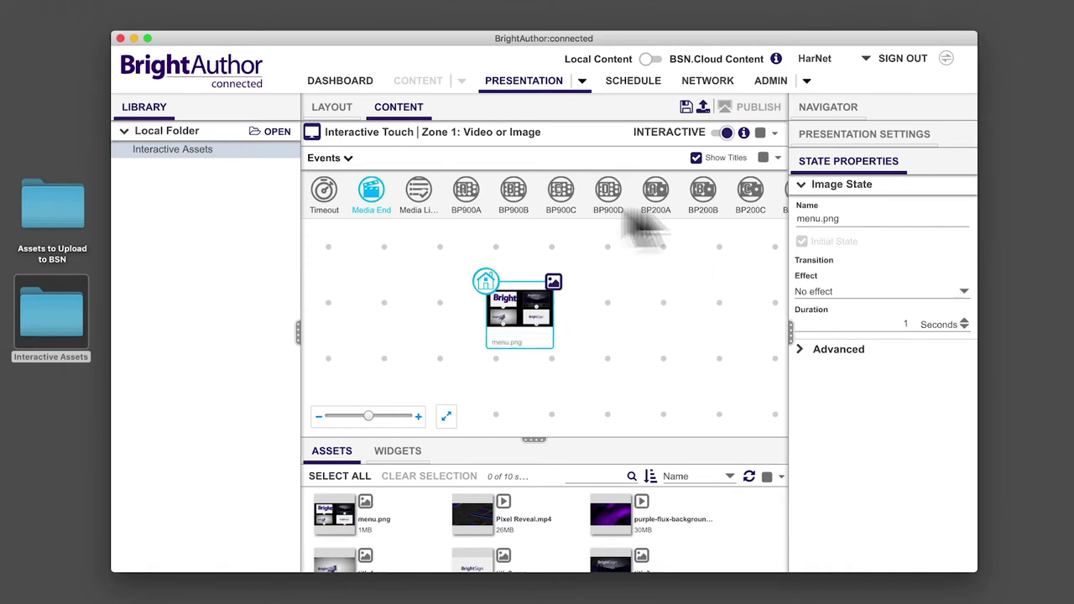
{"action": "scroll", "coordinate": [721, 197], "scroll_direction": "right", "scroll_amount": 3}
{"action": "left_click_drag", "start_coordinate": [672, 191], "coordinate": [522, 374]}
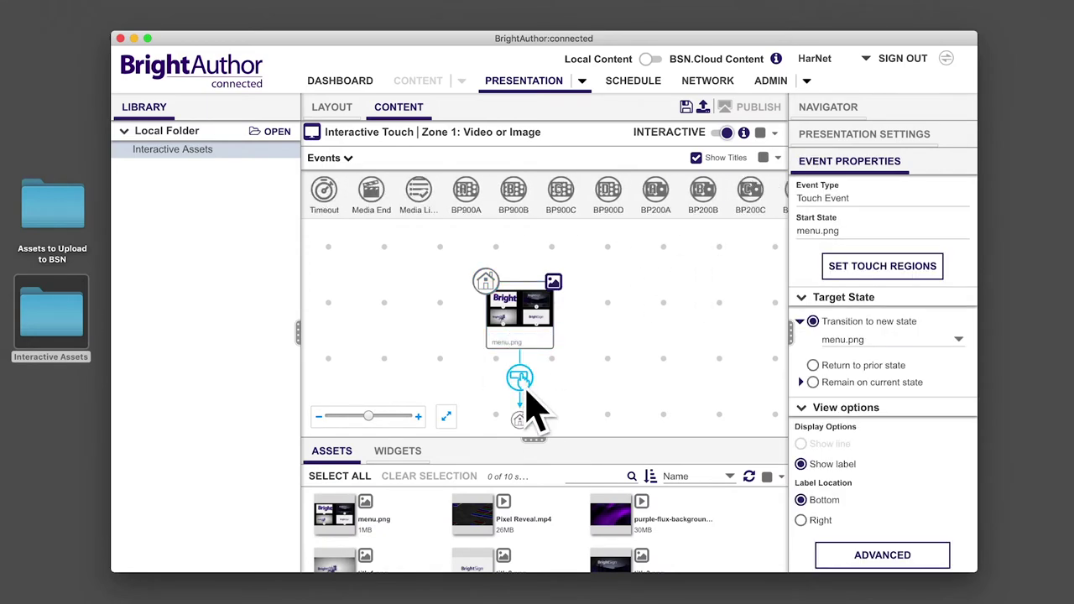
{"action": "left_click_drag", "start_coordinate": [480, 517], "coordinate": [401, 344]}
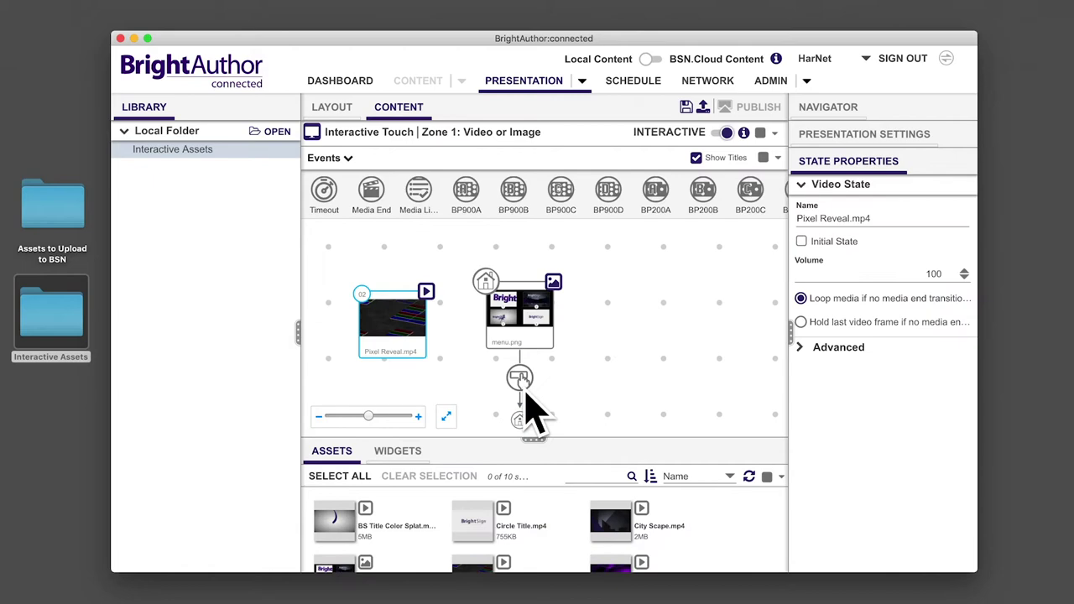
{"action": "left_click_drag", "start_coordinate": [525, 392], "coordinate": [398, 369]}
Switch the playlist to non-interactive, discarding its content, and turn interactive mode back on
{"action": "left_click", "coordinate": [720, 135]}
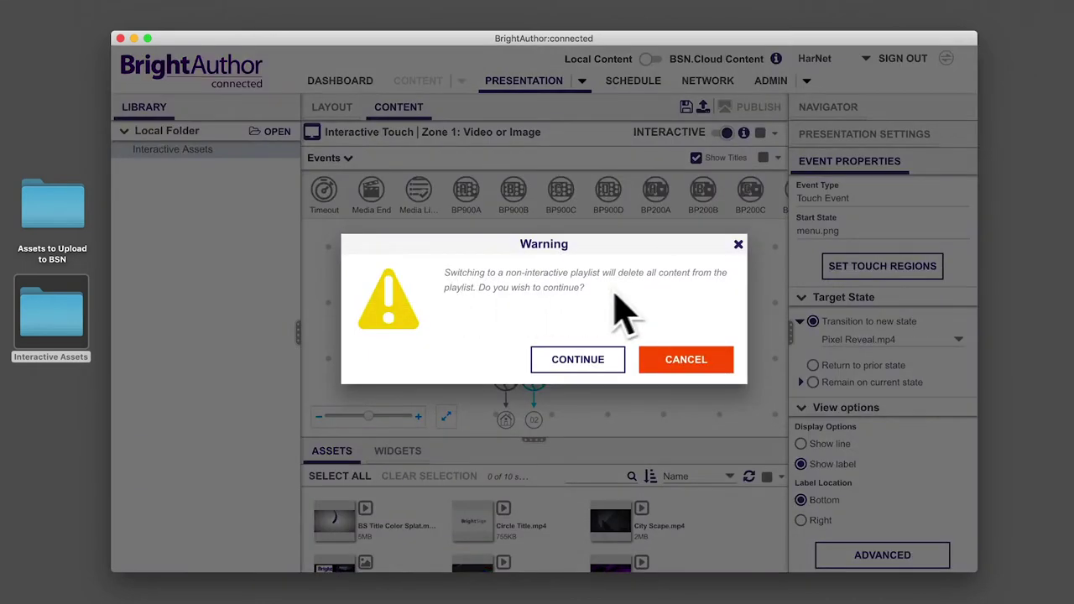
{"action": "left_click", "coordinate": [588, 369]}
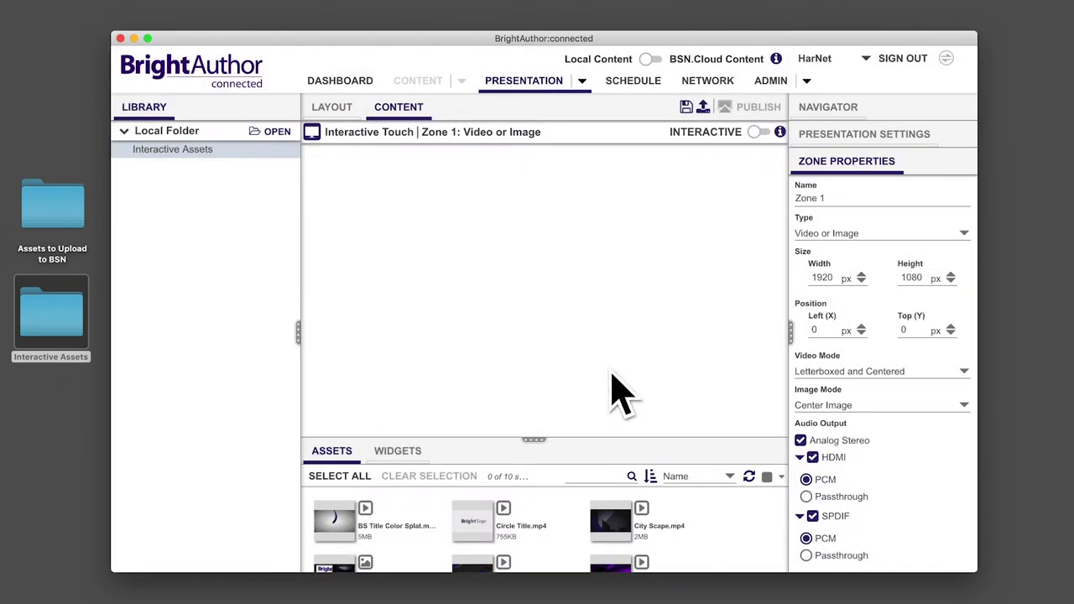
{"action": "left_click", "coordinate": [756, 132]}
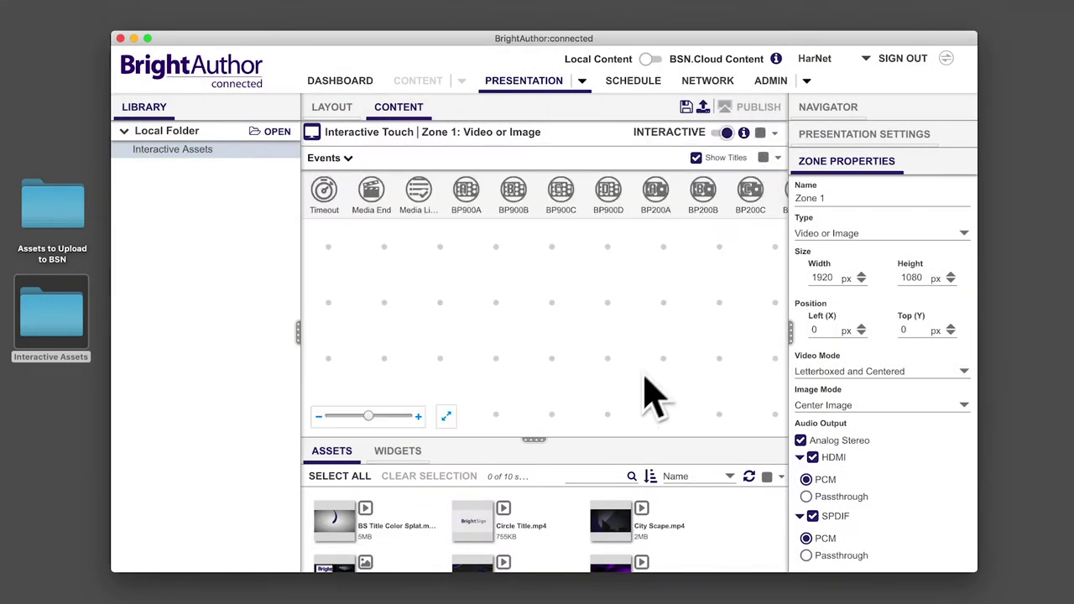
Set the touch cursor option in the interactive presentation settings to Auto display cursor
{"action": "left_click", "coordinate": [827, 139]}
{"action": "scroll", "coordinate": [882, 412], "scroll_direction": "down", "scroll_amount": 5}
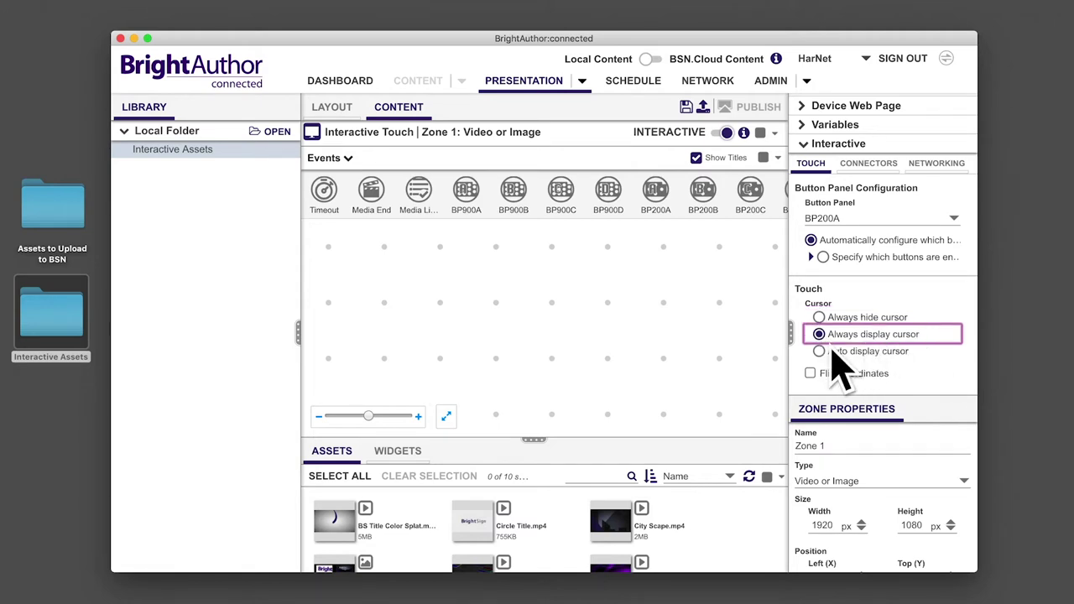
{"action": "left_click", "coordinate": [827, 356]}
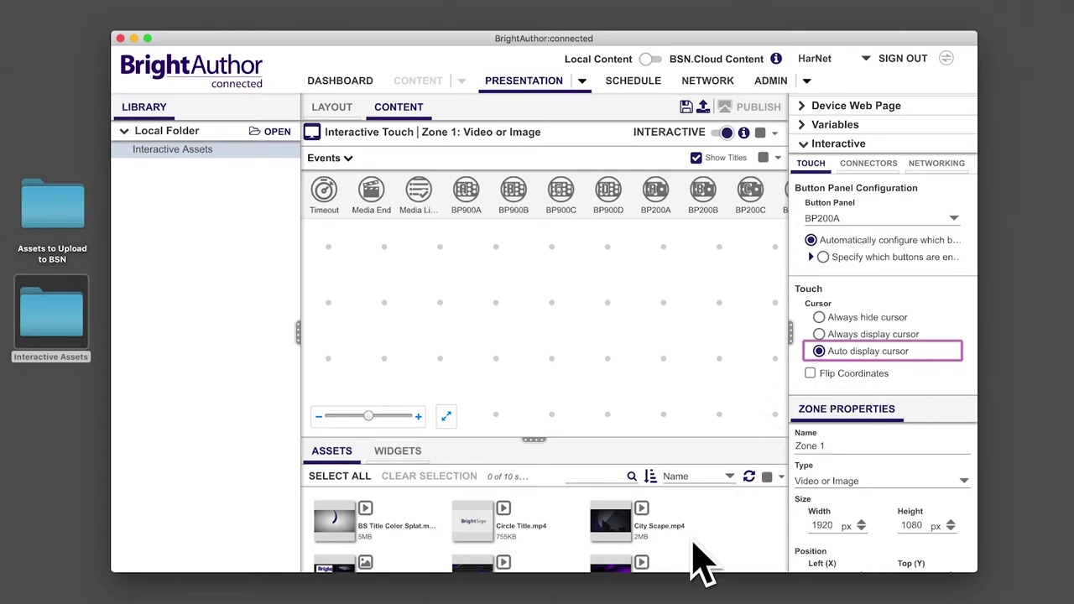
Browse the Interactive Assets folder and place menu.png on the empty interactive canvas as the initial state
{"action": "left_click", "coordinate": [274, 131]}
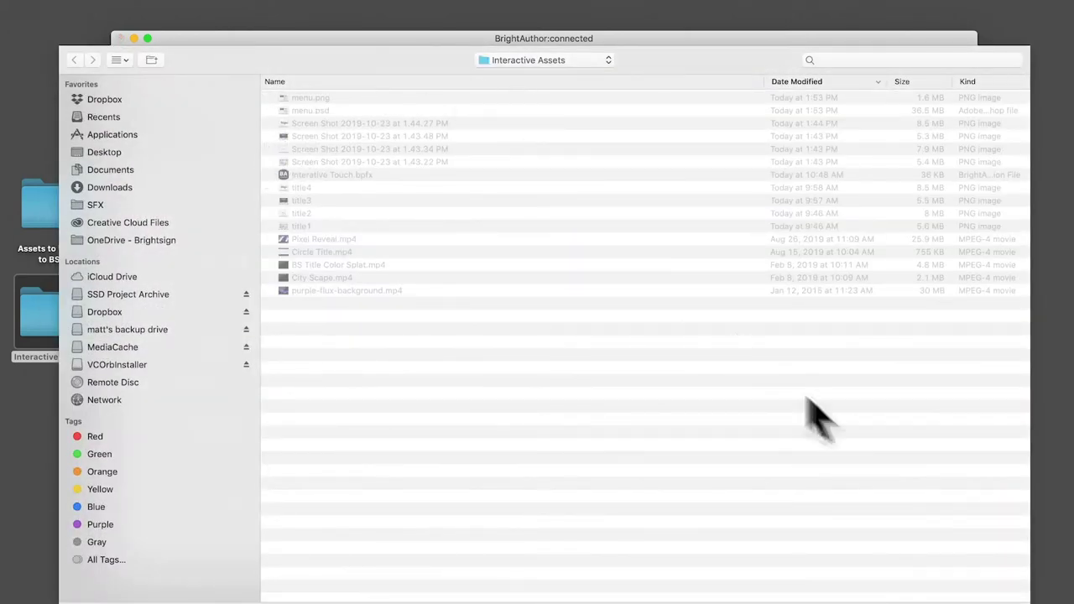
{"action": "scroll", "coordinate": [435, 558], "scroll_direction": "down", "scroll_amount": 2}
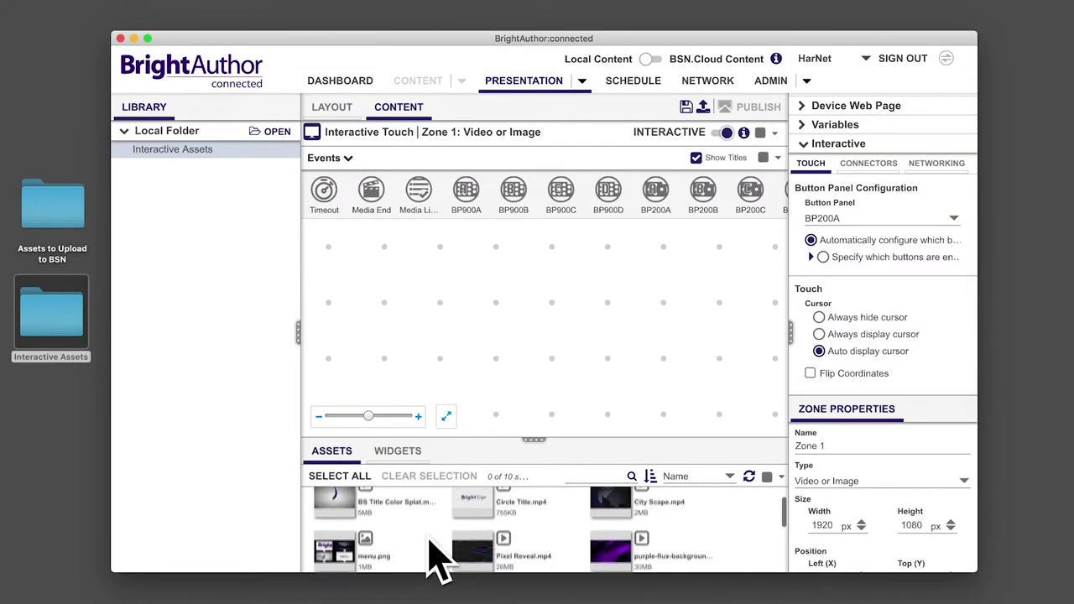
{"action": "left_click_drag", "start_coordinate": [335, 542], "coordinate": [521, 327]}
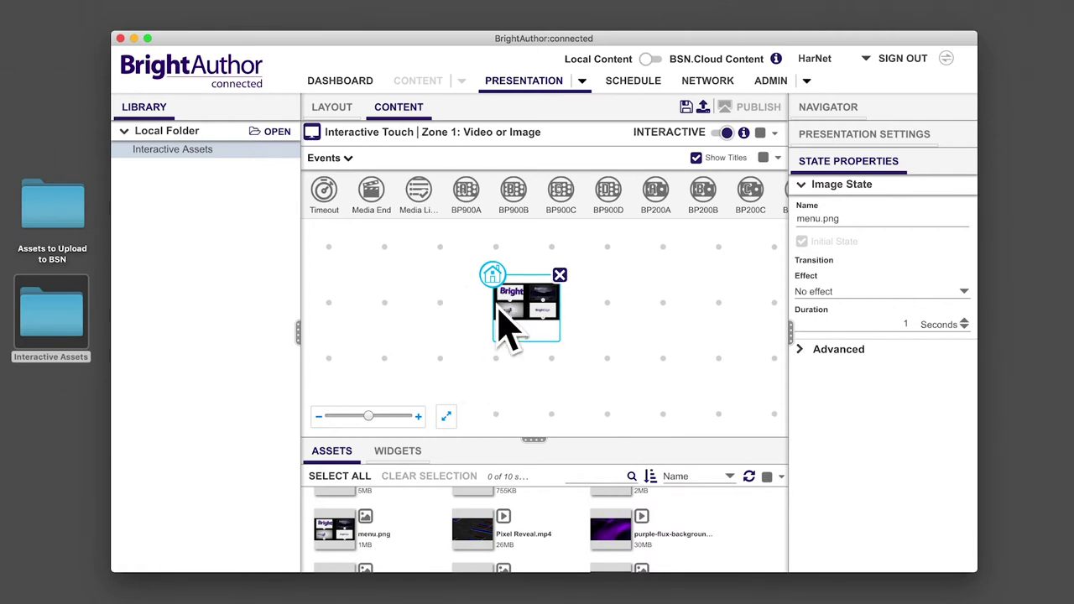
{"action": "scroll", "coordinate": [508, 374], "scroll_direction": "down", "scroll_amount": 1}
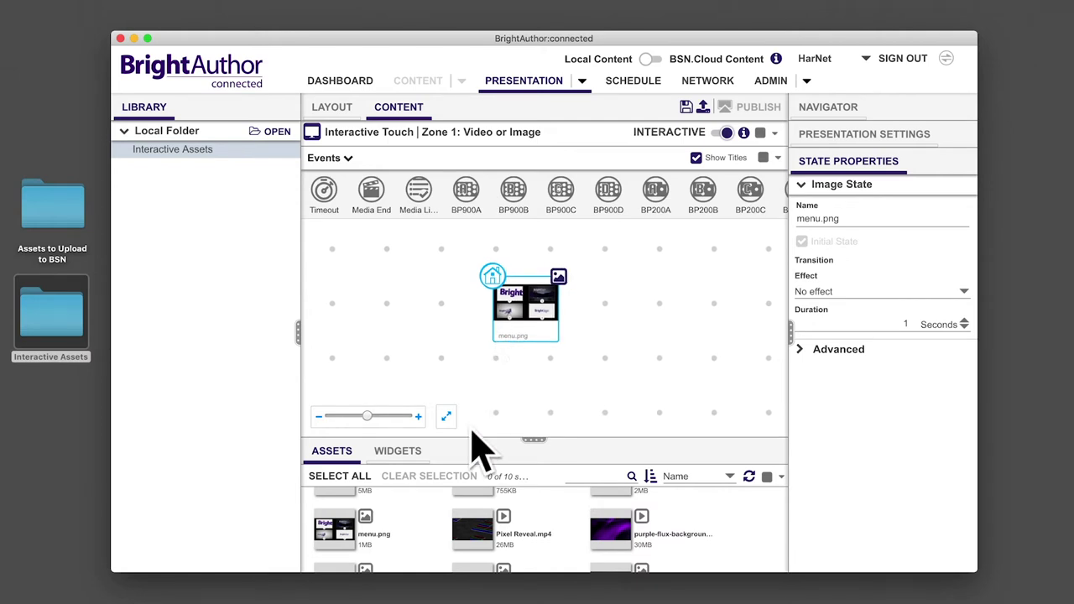
{"action": "scroll", "coordinate": [454, 520], "scroll_direction": "down", "scroll_amount": 1}
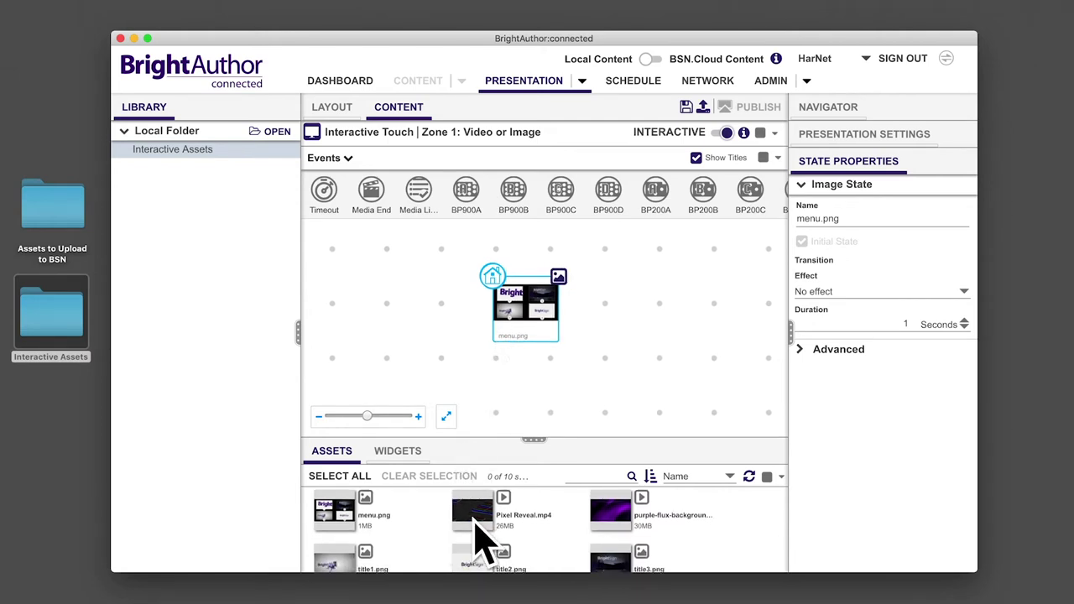
Place Pixel Reveal.mp4, City Scape.mp4, BS Title Color Splat.mp4 and Circle Title.mp4 on the canvas below menu.png
{"action": "left_click_drag", "start_coordinate": [477, 537], "coordinate": [437, 382]}
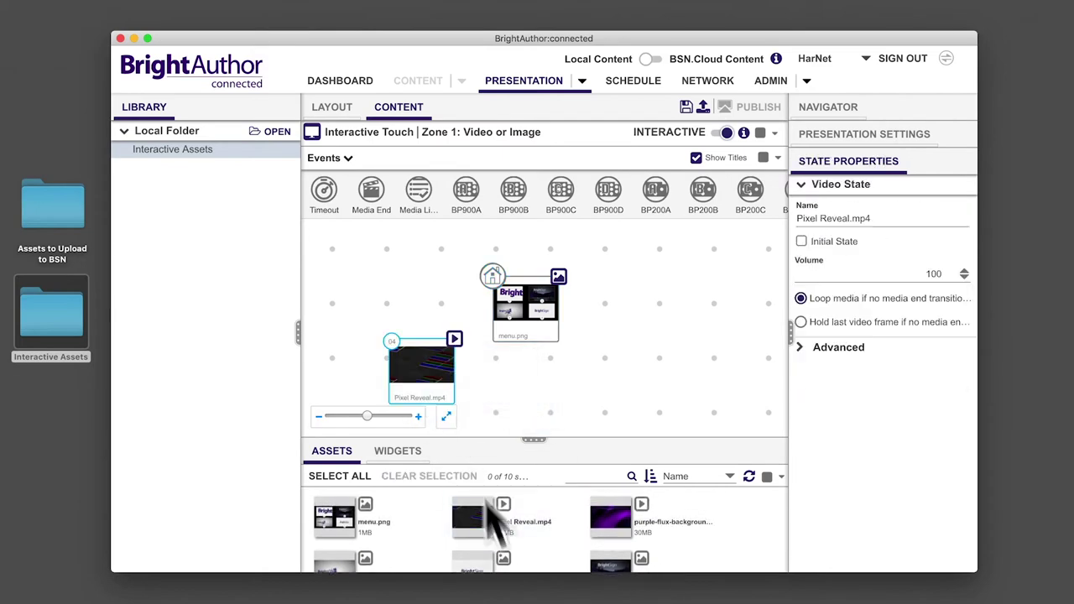
{"action": "scroll", "coordinate": [503, 541], "scroll_direction": "up", "scroll_amount": 5}
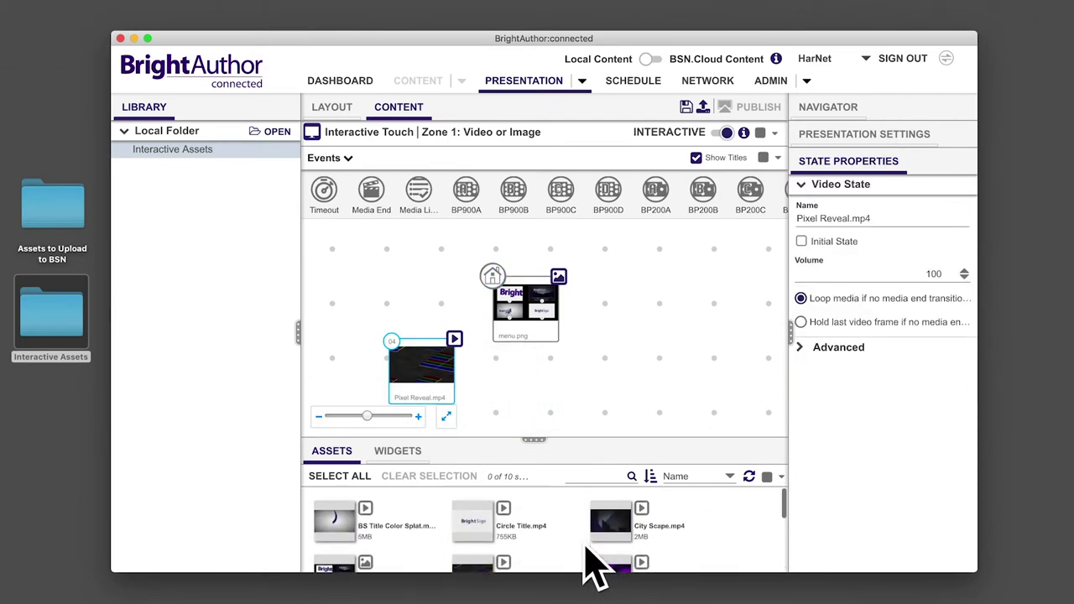
{"action": "left_click_drag", "start_coordinate": [606, 521], "coordinate": [504, 388]}
{"action": "left_click_drag", "start_coordinate": [334, 522], "coordinate": [591, 391]}
{"action": "scroll", "coordinate": [554, 520], "scroll_direction": "down", "scroll_amount": 3}
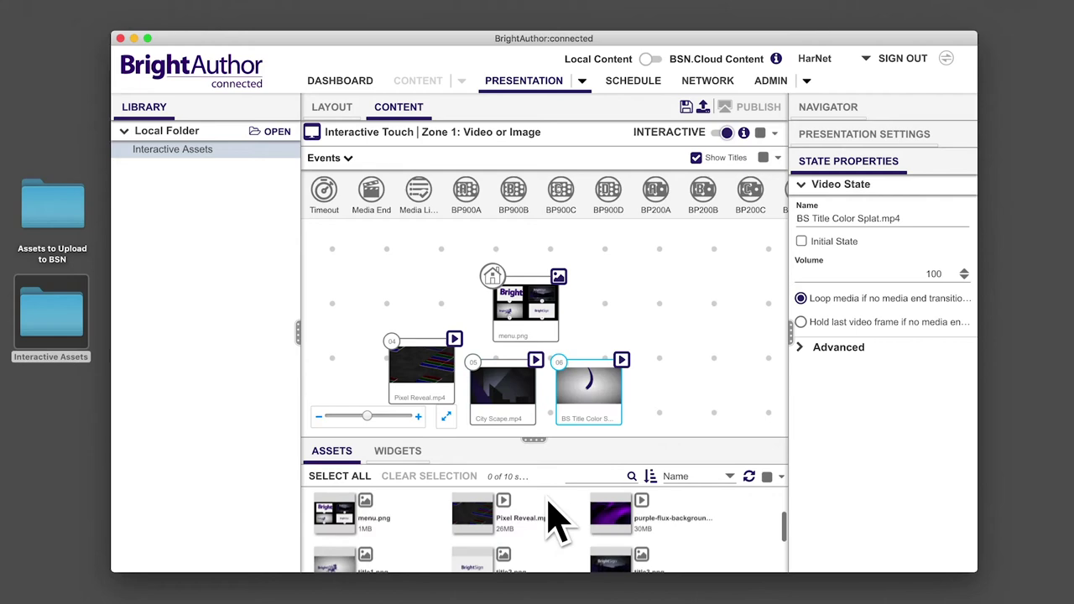
{"action": "scroll", "coordinate": [508, 557], "scroll_direction": "up", "scroll_amount": 5}
{"action": "left_click_drag", "start_coordinate": [495, 524], "coordinate": [669, 369]}
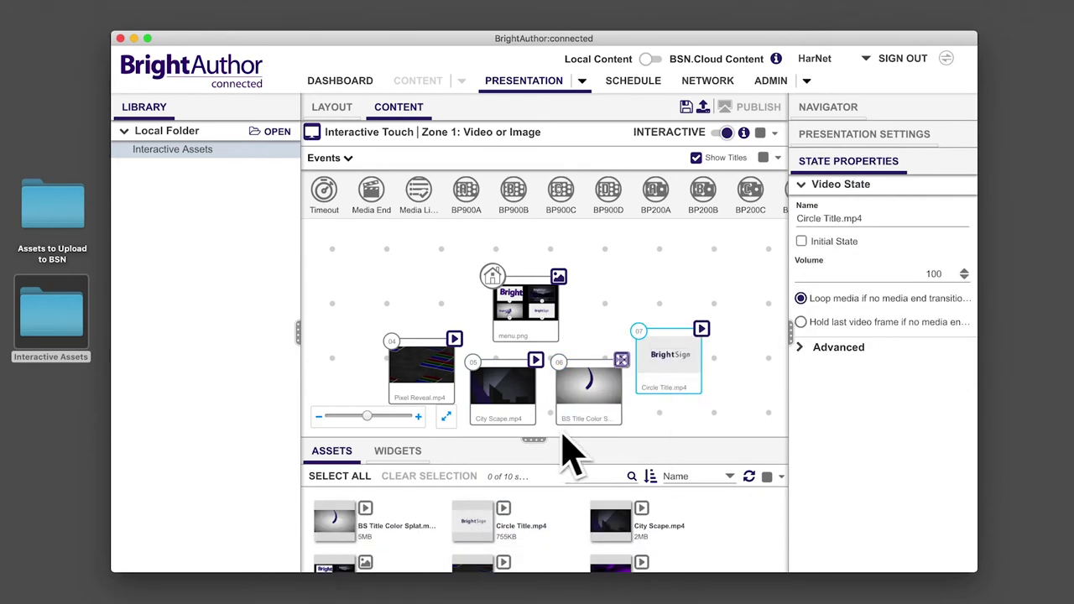
{"action": "left_click", "coordinate": [446, 417]}
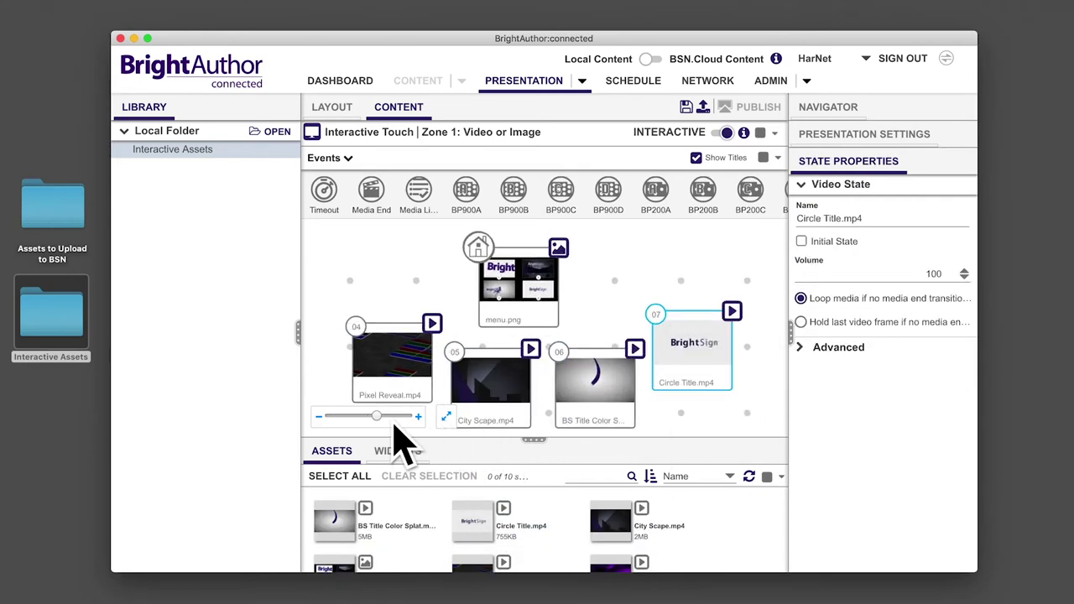
{"action": "left_click_drag", "start_coordinate": [428, 307], "coordinate": [445, 328]}
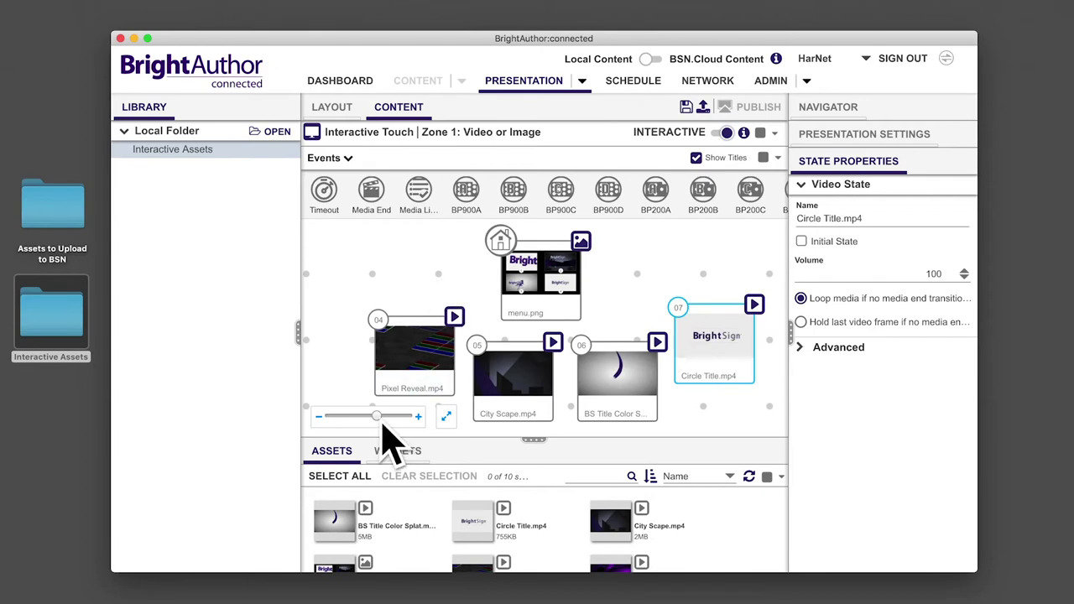
{"action": "mouse_move", "coordinate": [383, 425]}
{"action": "left_mouse_down"}
{"action": "mouse_move", "coordinate": [335, 423]}
{"action": "mouse_move", "coordinate": [370, 424]}
{"action": "left_mouse_up"}
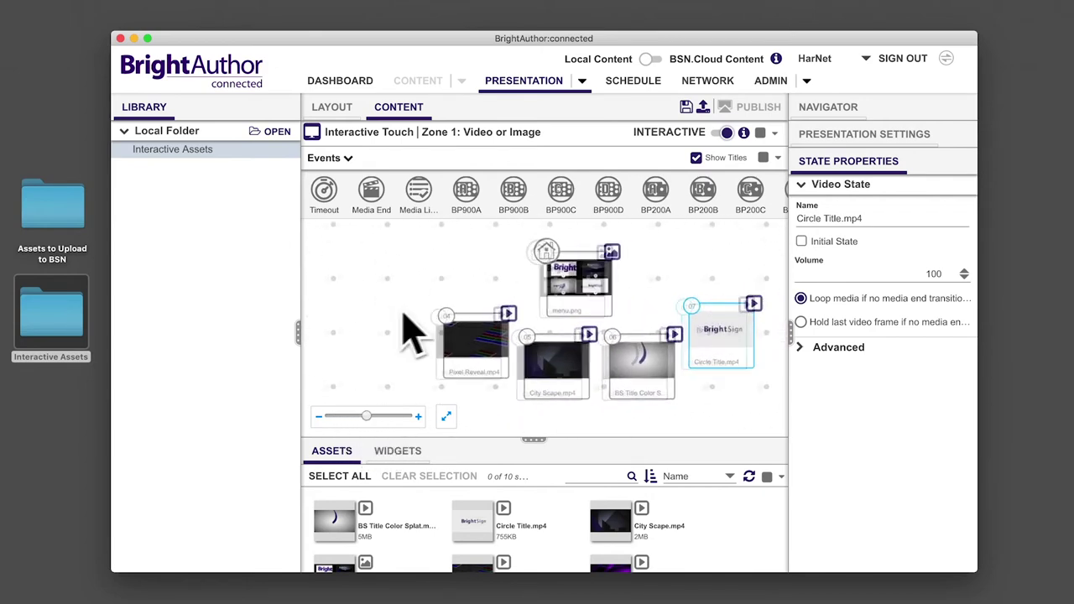
{"action": "left_click", "coordinate": [446, 417]}
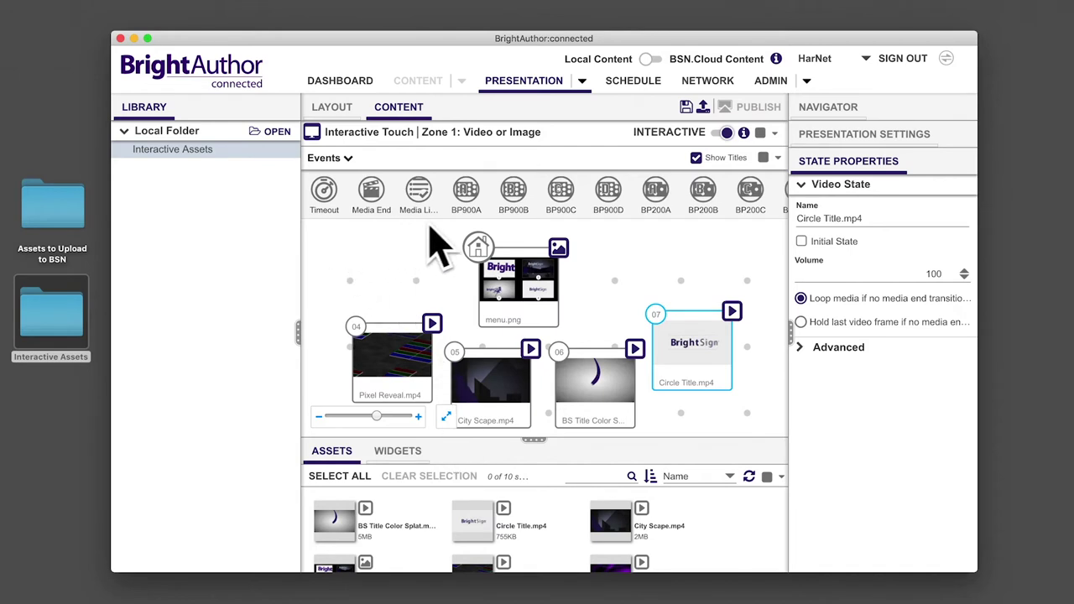
Look through the available interactive event types, including Touch and Media End
{"action": "scroll", "coordinate": [762, 225], "scroll_direction": "right", "scroll_amount": 10}
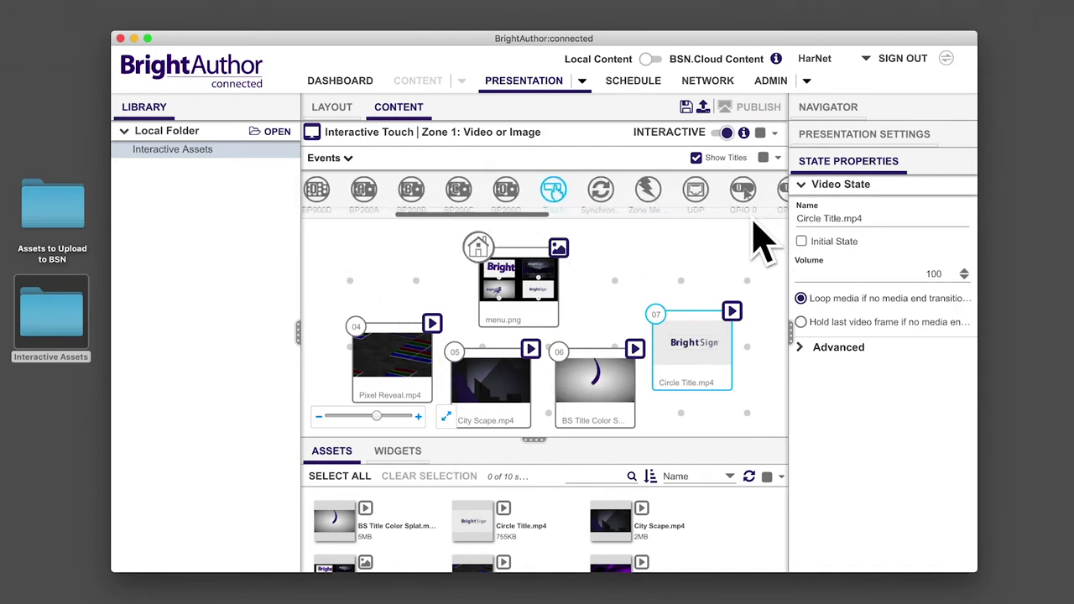
{"action": "scroll", "coordinate": [753, 224], "scroll_direction": "right", "scroll_amount": 3}
{"action": "scroll", "coordinate": [753, 224], "scroll_direction": "left", "scroll_amount": 10}
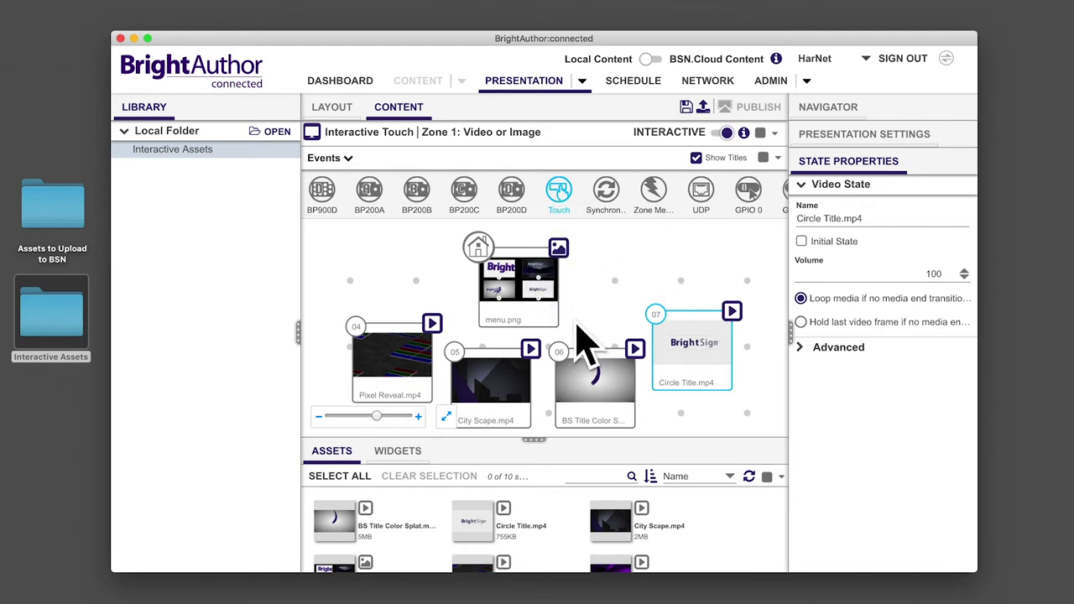
{"action": "scroll", "coordinate": [369, 210], "scroll_direction": "left", "scroll_amount": 10}
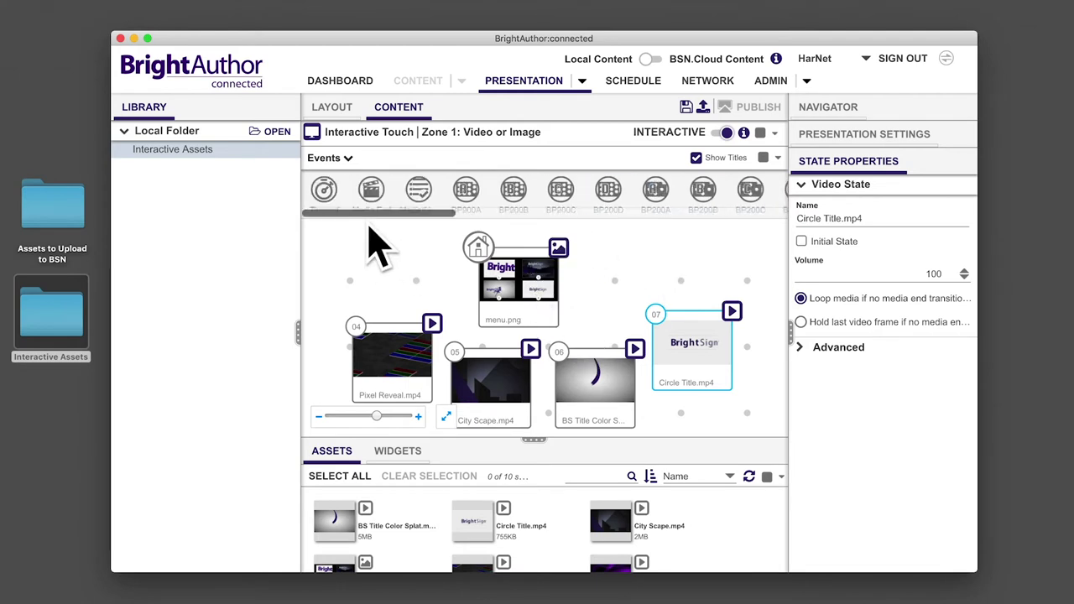
{"action": "left_click", "coordinate": [376, 209]}
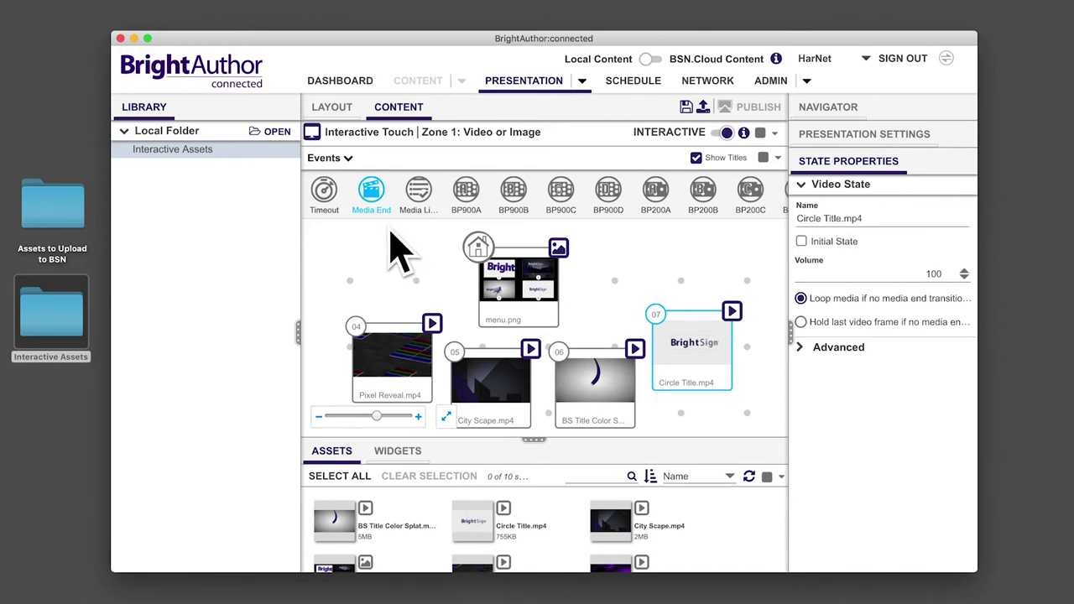
Add touch events from menu.png to Pixel Reveal.mp4, City Scape.mp4, BS Title Color Splat.mp4 and Circle Title.mp4
{"action": "scroll", "coordinate": [516, 209], "scroll_direction": "right", "scroll_amount": 4}
{"action": "left_click", "coordinate": [658, 206]}
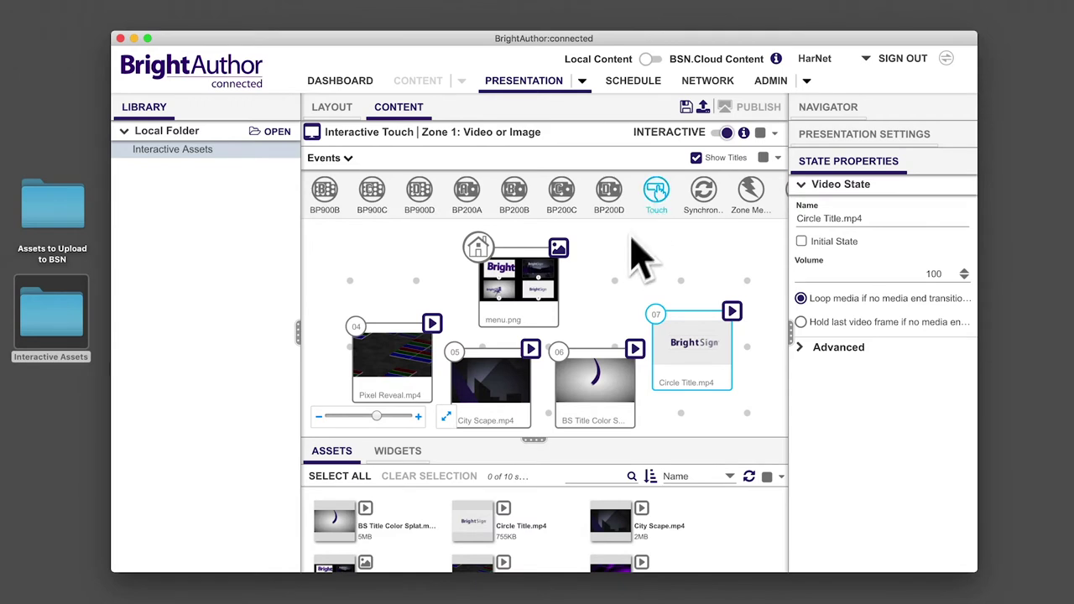
{"action": "mouse_move", "coordinate": [537, 317]}
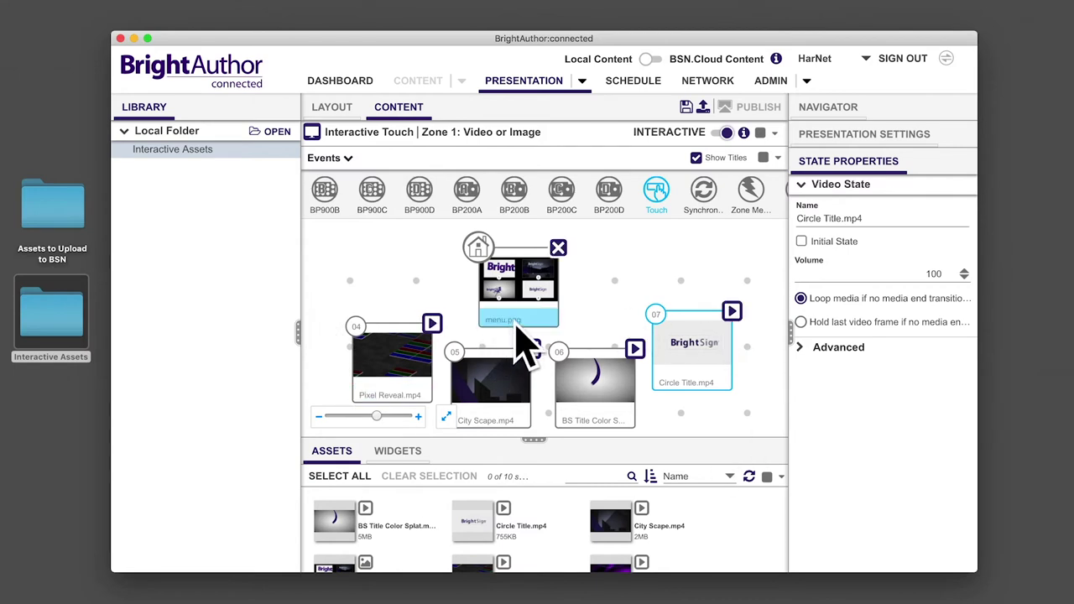
{"action": "left_click", "coordinate": [516, 281]}
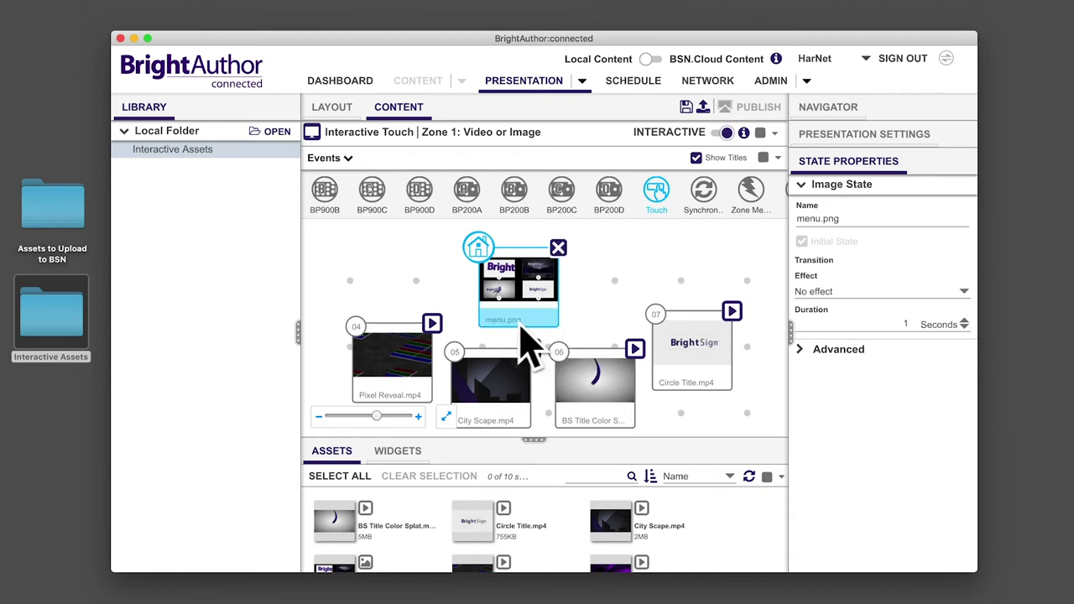
{"action": "left_click_drag", "start_coordinate": [499, 348], "coordinate": [397, 421]}
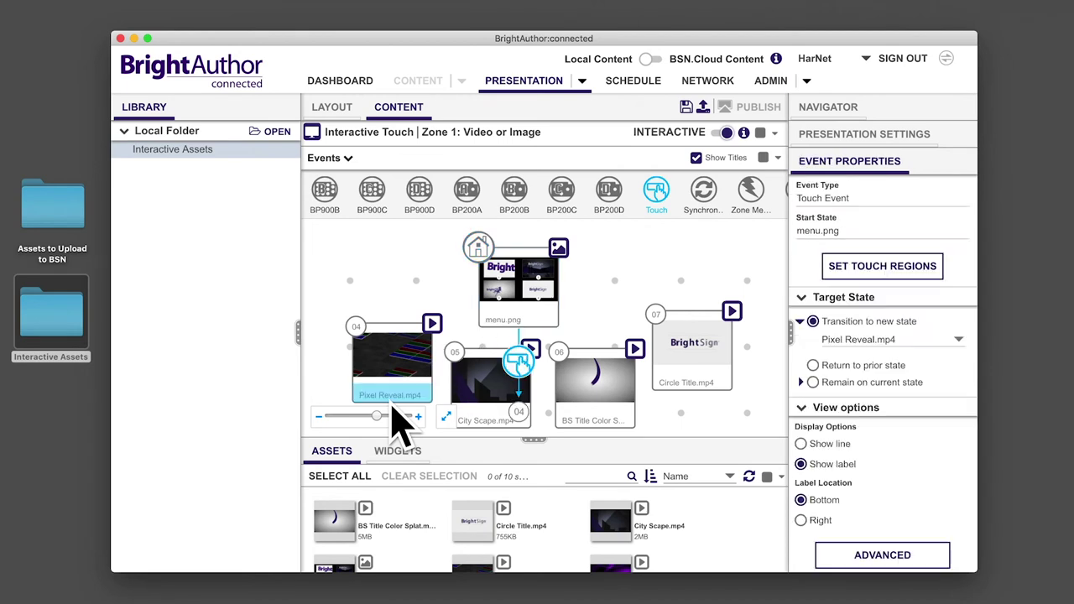
{"action": "left_click_drag", "start_coordinate": [491, 419], "coordinate": [484, 431]}
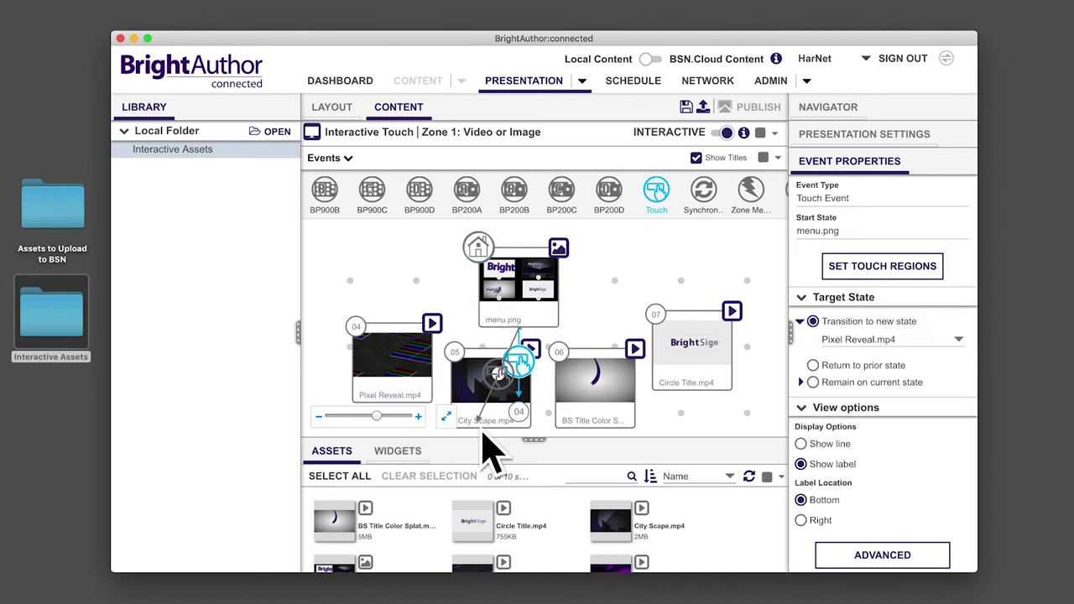
{"action": "left_click_drag", "start_coordinate": [532, 355], "coordinate": [587, 412]}
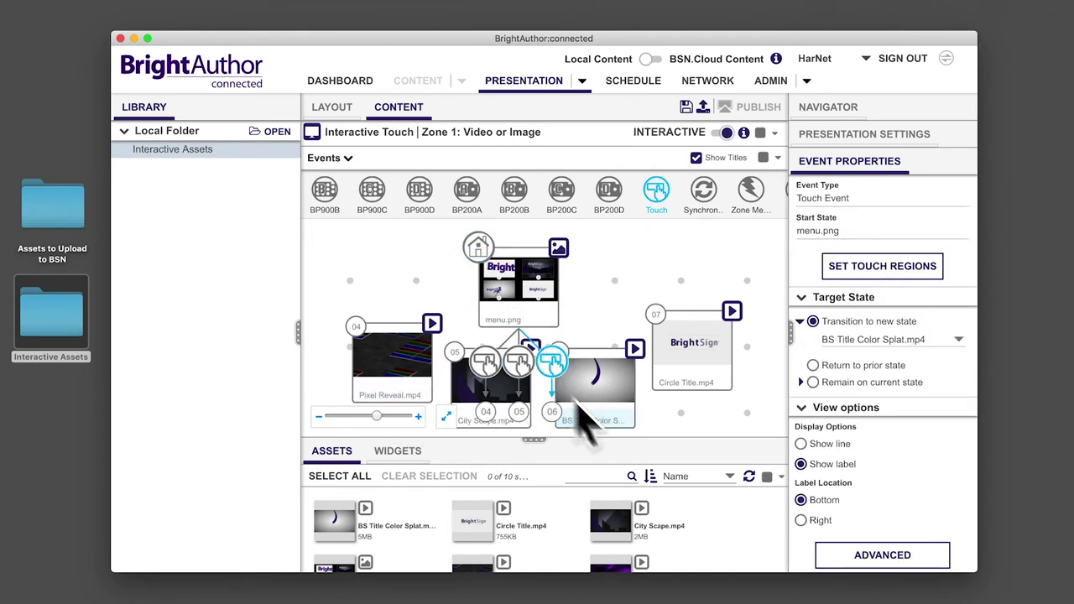
{"action": "left_click_drag", "start_coordinate": [523, 336], "coordinate": [706, 412]}
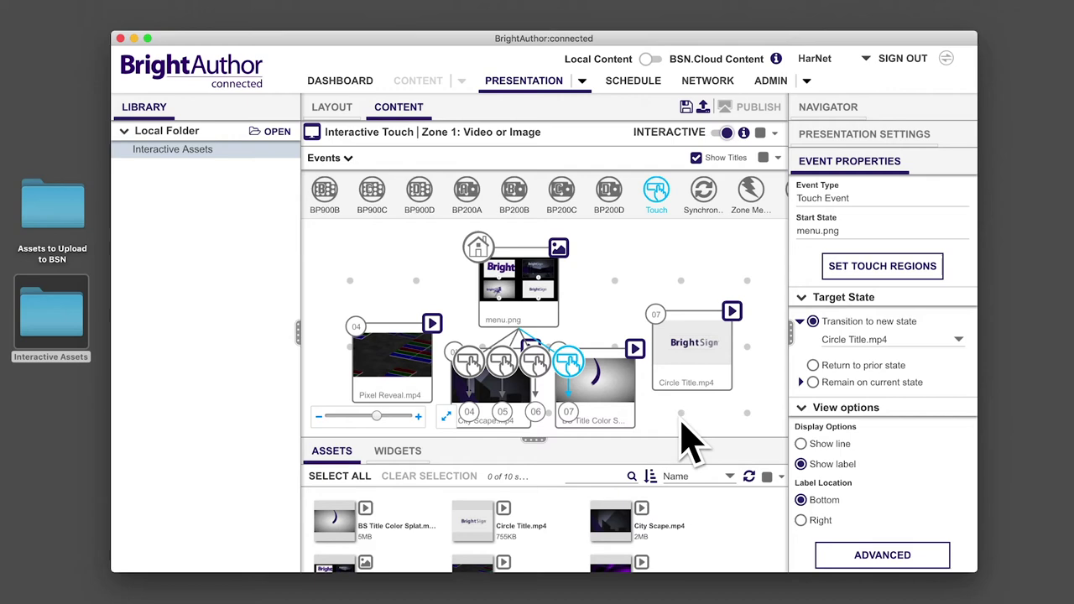
Move the menu.png state higher on the canvas so its touch events clear the video states
{"action": "left_click_drag", "start_coordinate": [526, 293], "coordinate": [540, 224]}
{"action": "left_click", "coordinate": [446, 416]}
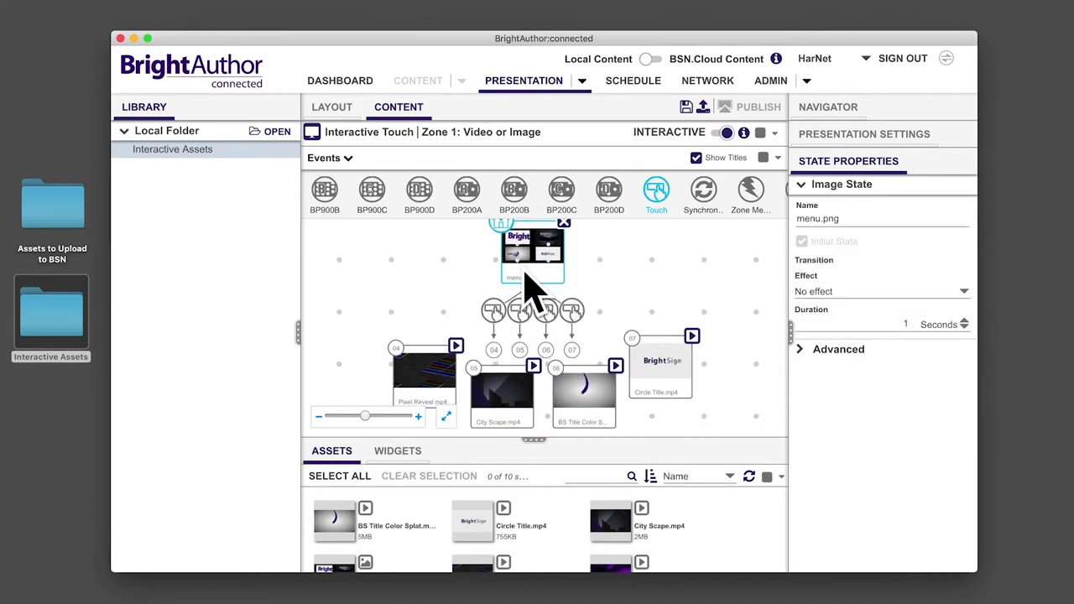
{"action": "left_click", "coordinate": [447, 416]}
Open the touch region editor for menu.png and rename the first touch region as Video 1
{"action": "double_click", "coordinate": [502, 327]}
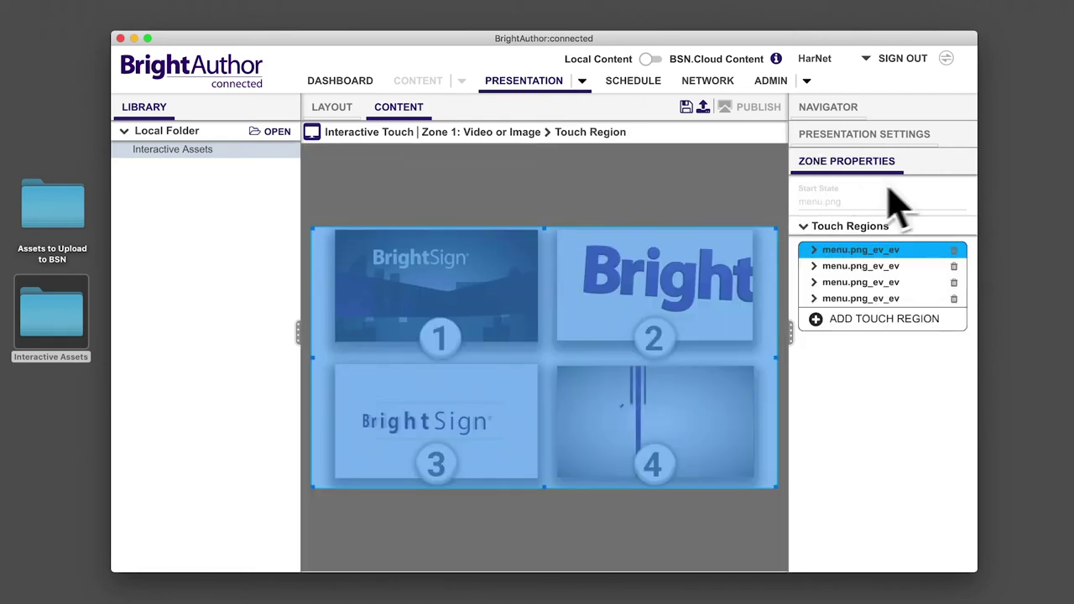
{"action": "left_click", "coordinate": [809, 236]}
{"action": "left_click", "coordinate": [809, 235]}
{"action": "left_click", "coordinate": [812, 251]}
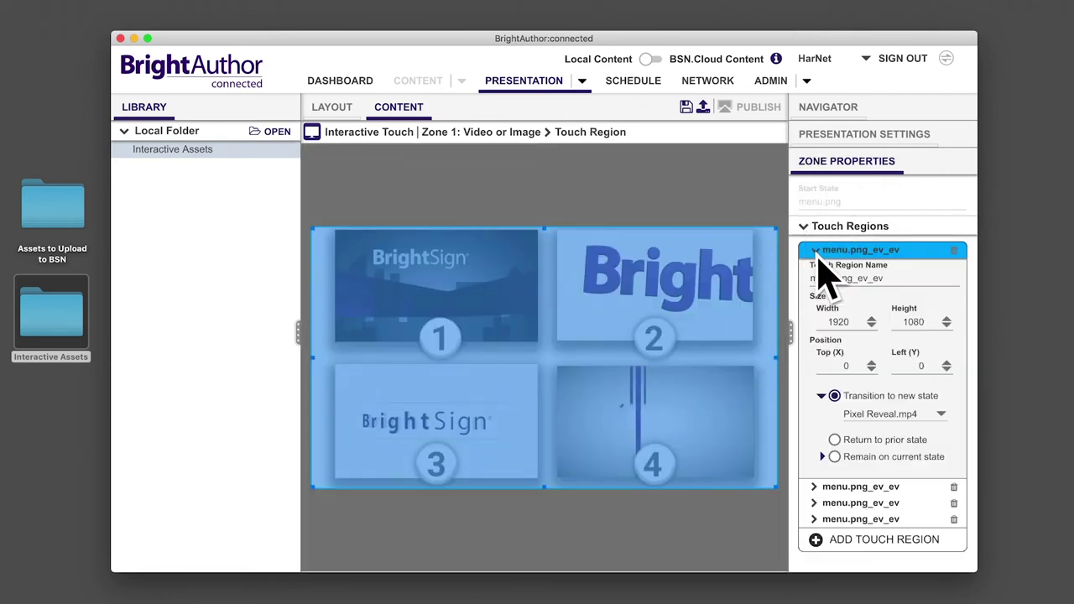
{"action": "double_click", "coordinate": [818, 281]}
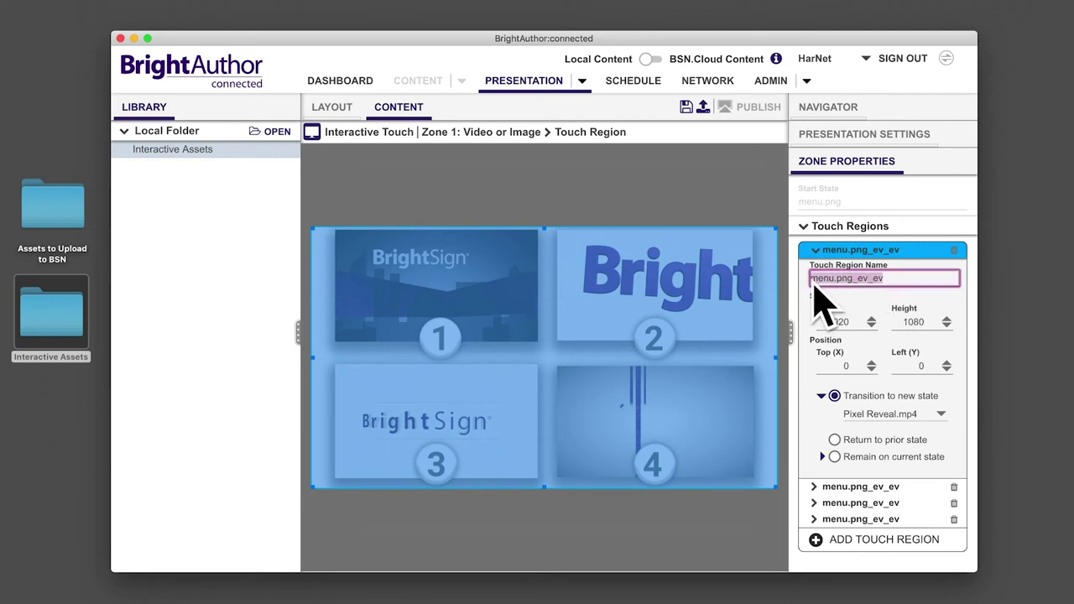
{"action": "type", "text": "M"}
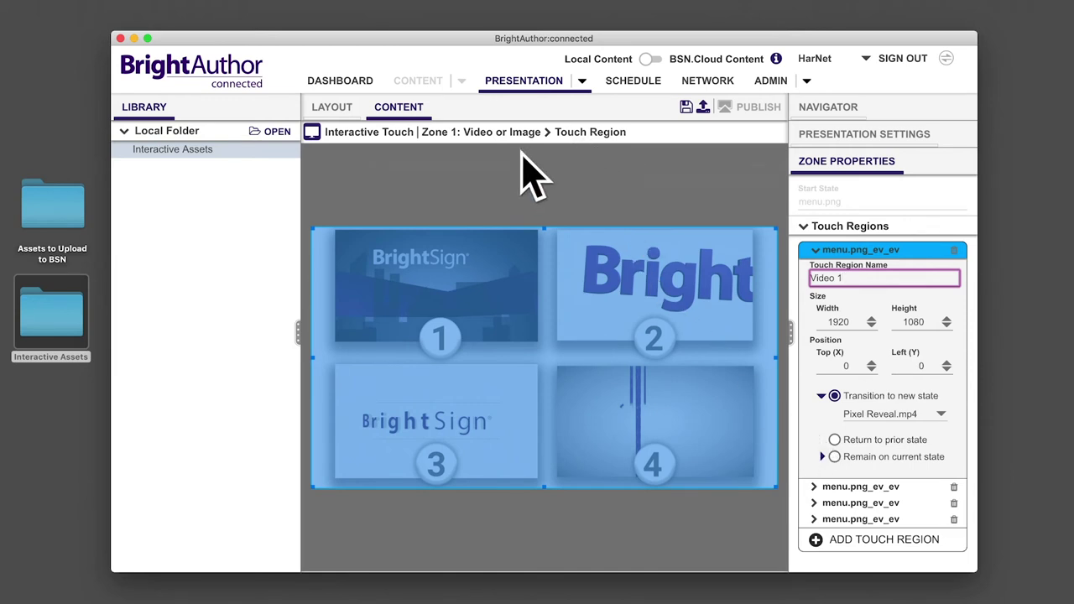
{"action": "left_click", "coordinate": [487, 161]}
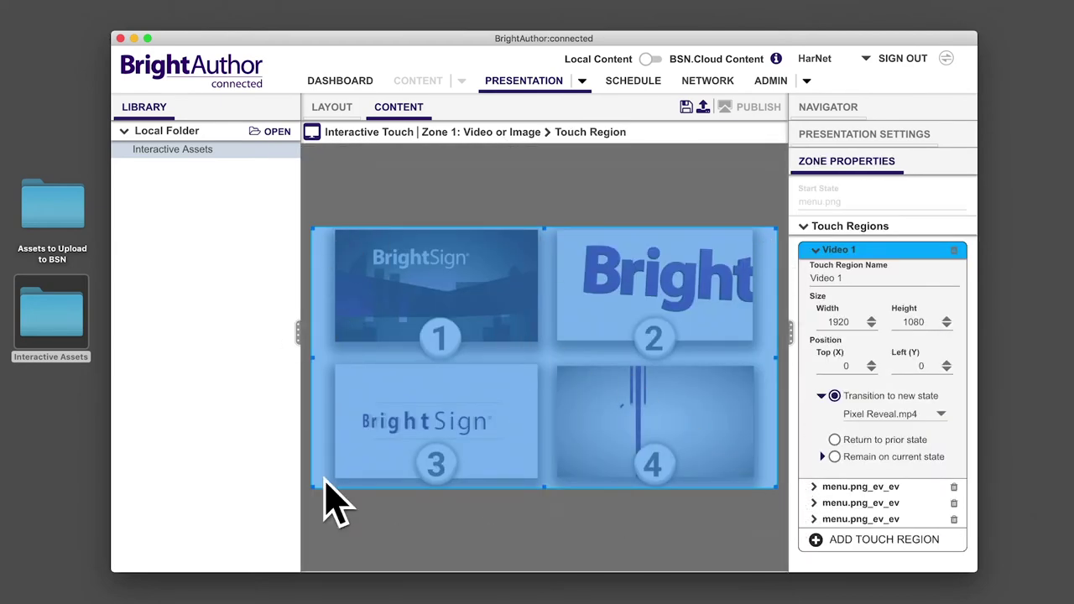
Resize the Video 1 touch region to about 846 by 543 so it covers menu item 1
{"action": "left_click_drag", "start_coordinate": [315, 231], "coordinate": [336, 232]}
{"action": "left_click_drag", "start_coordinate": [785, 512], "coordinate": [546, 378]}
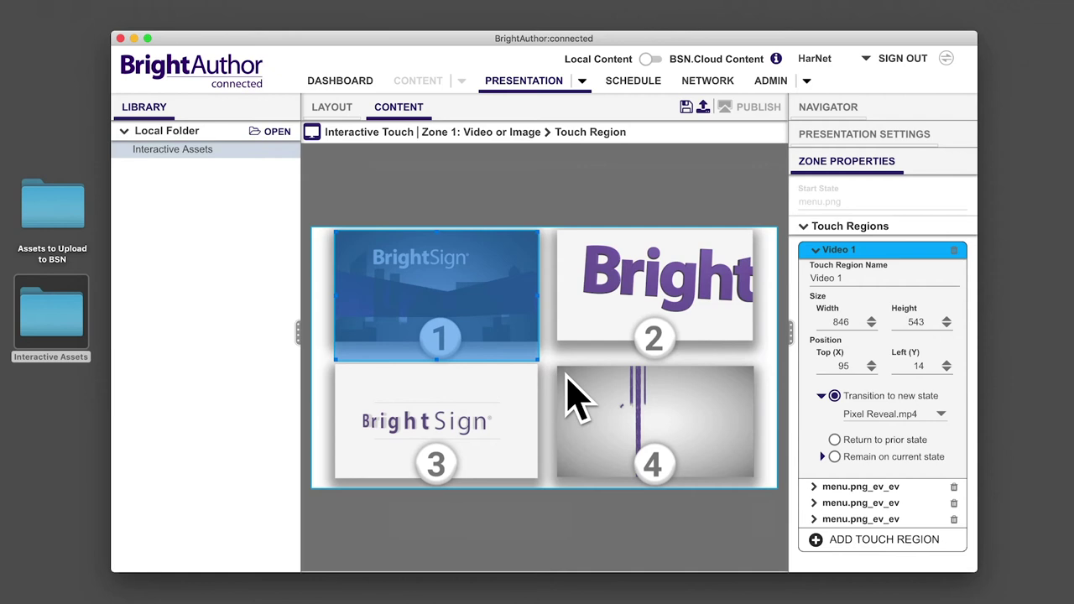
{"action": "left_click", "coordinate": [817, 252]}
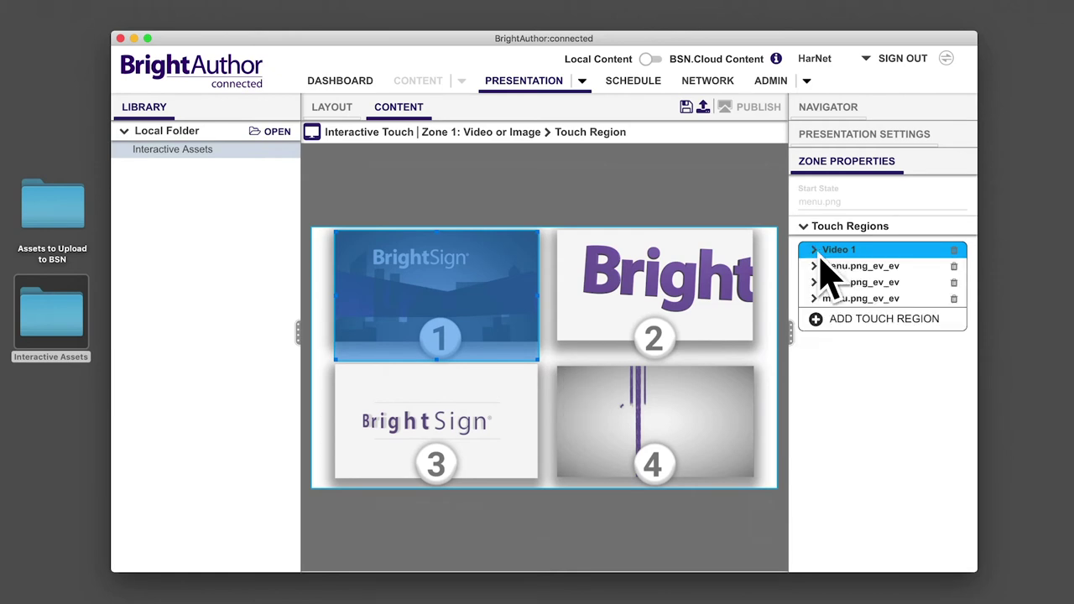
Rename the second touch region as Video 2 and resize it to cover menu item 2
{"action": "left_click", "coordinate": [817, 267]}
{"action": "type", "text": "Video 2"}
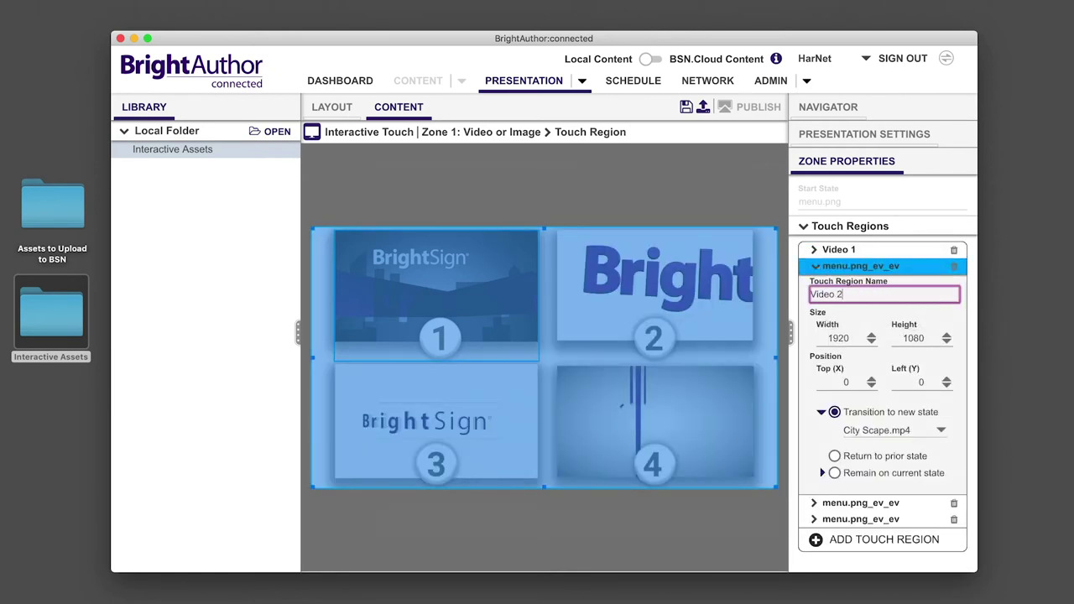
{"action": "left_click", "coordinate": [814, 267]}
{"action": "left_click_drag", "start_coordinate": [314, 486], "coordinate": [556, 363]}
{"action": "left_click_drag", "start_coordinate": [780, 232], "coordinate": [754, 230]}
Rename the third touch region as Video 3 and set its target state to Circle Title.mp4
{"action": "left_click", "coordinate": [827, 284]}
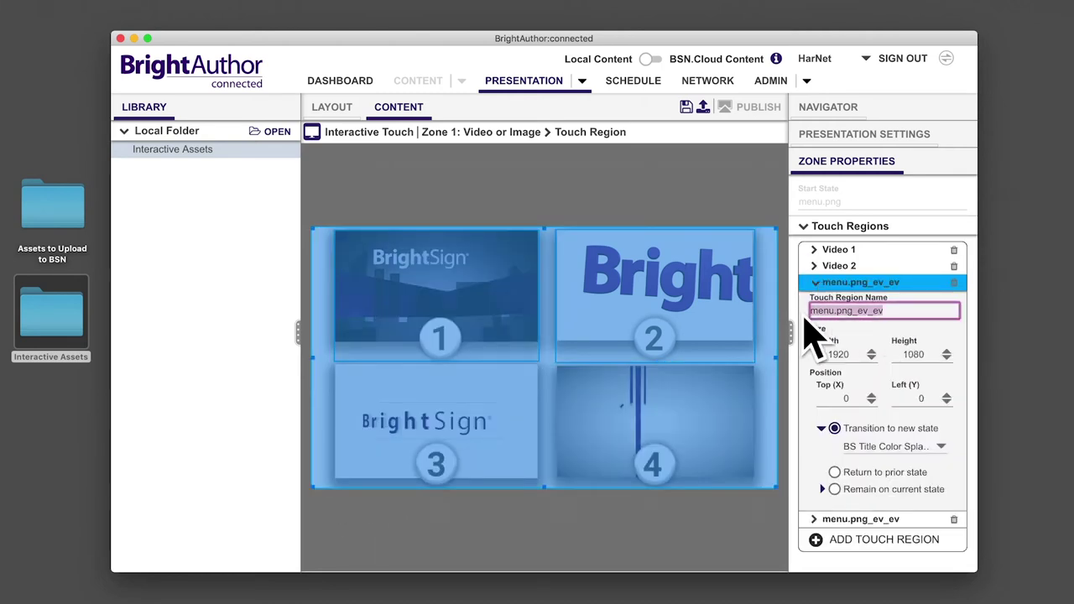
{"action": "type", "text": "Video 3"}
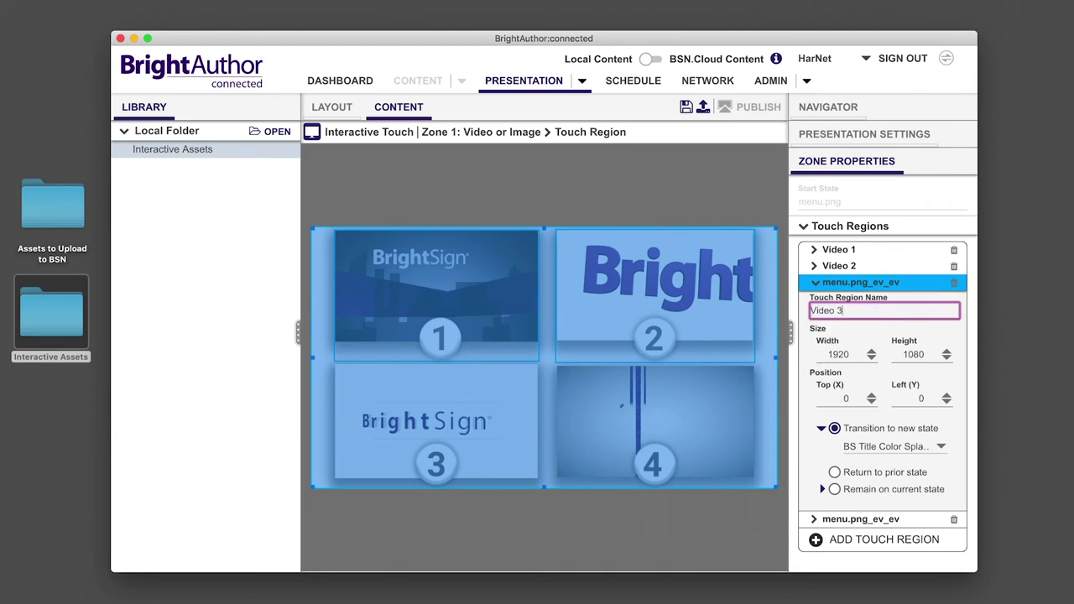
{"action": "left_click", "coordinate": [885, 447]}
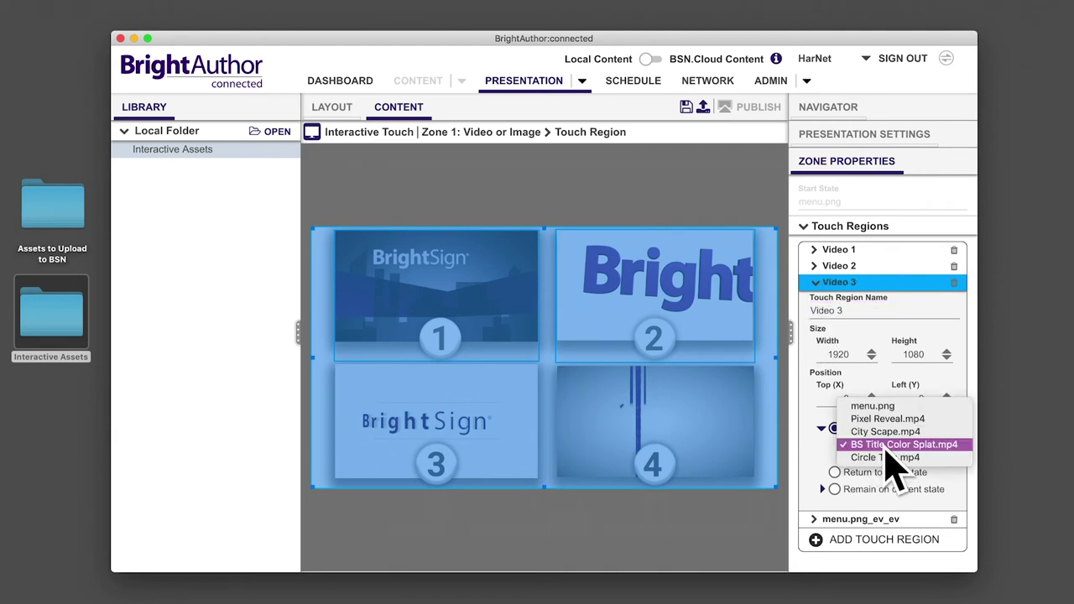
{"action": "left_click", "coordinate": [923, 458]}
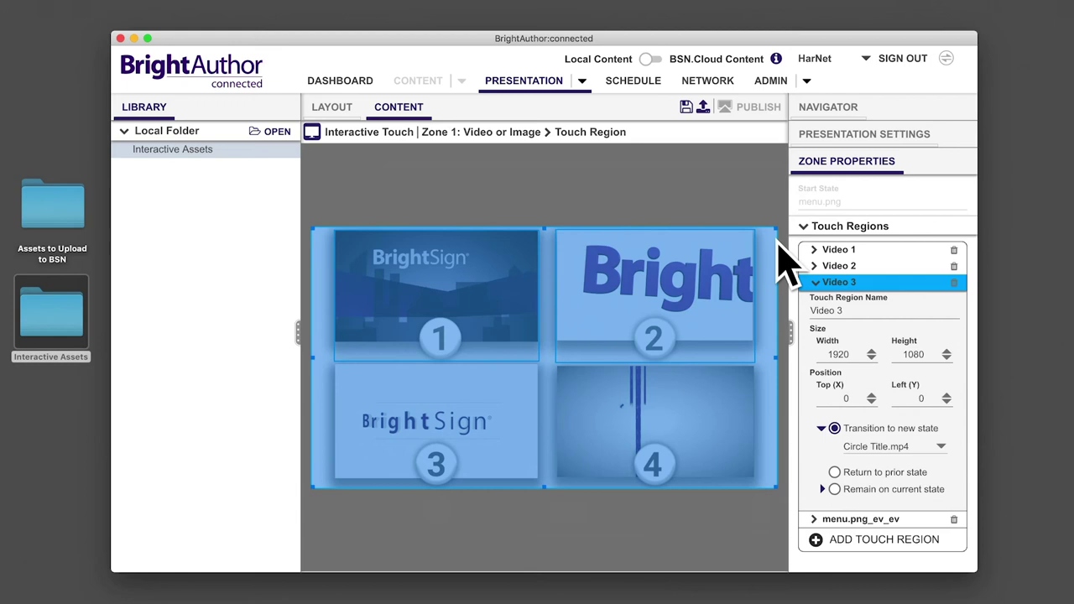
Resize the Video 3 touch region to cover menu item 3
{"action": "left_click_drag", "start_coordinate": [778, 241], "coordinate": [556, 384]}
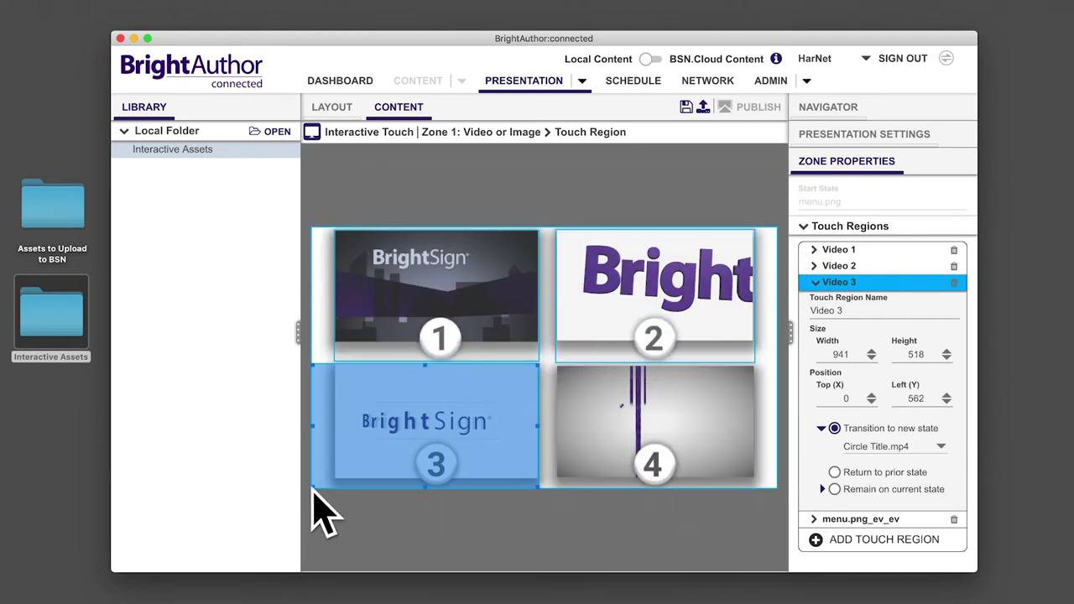
{"action": "left_click_drag", "start_coordinate": [314, 492], "coordinate": [335, 490]}
{"action": "left_click", "coordinate": [815, 283]}
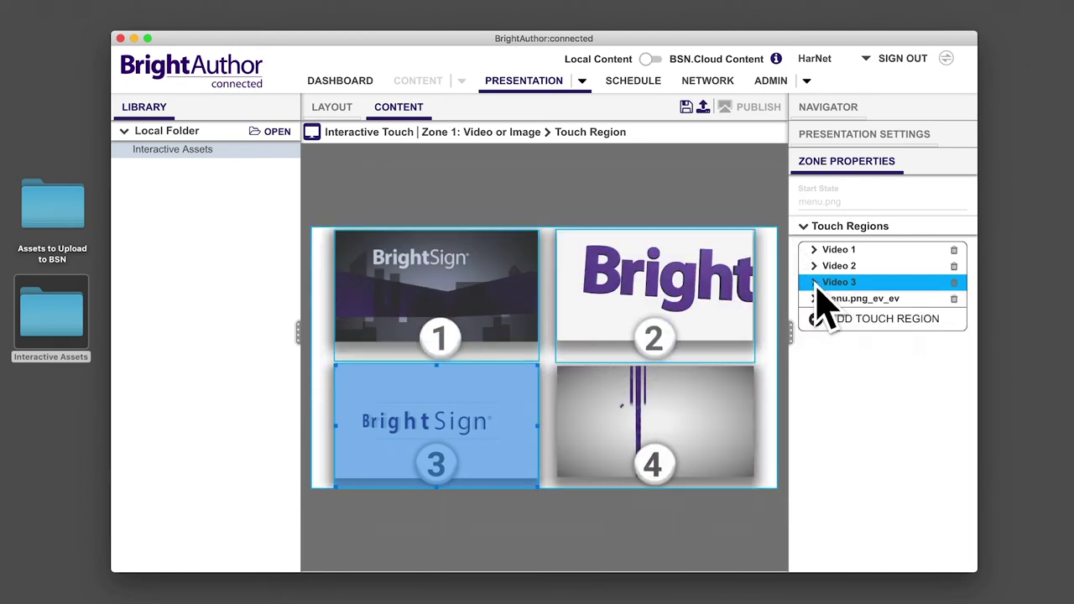
Rename the fourth touch region as Video 4 and set its target state to BS Title Color Splat.mp4
{"action": "left_click", "coordinate": [840, 299]}
{"action": "left_click", "coordinate": [839, 328]}
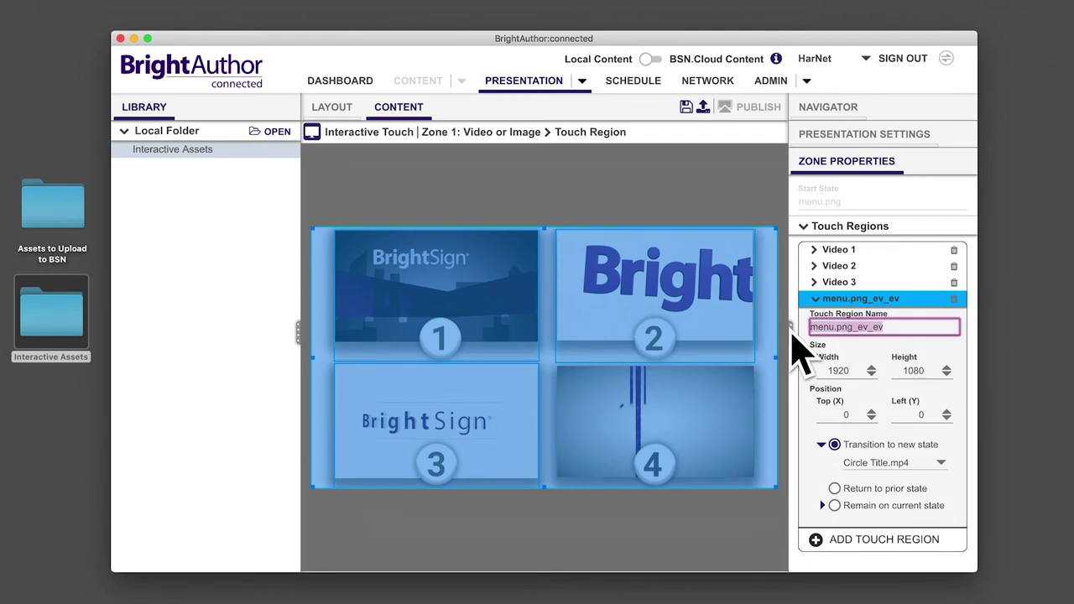
{"action": "type", "text": "Video 4"}
{"action": "left_click", "coordinate": [915, 464]}
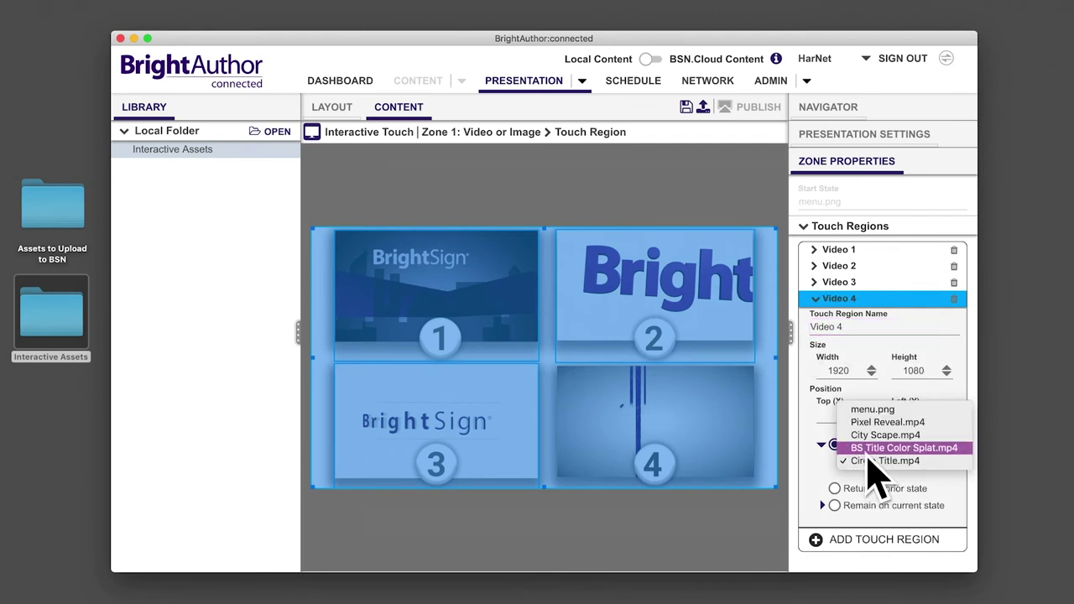
{"action": "left_click", "coordinate": [873, 447]}
Resize the Video 4 touch region to cover menu item 4, and return to the zone's state diagram
{"action": "left_click", "coordinate": [819, 303]}
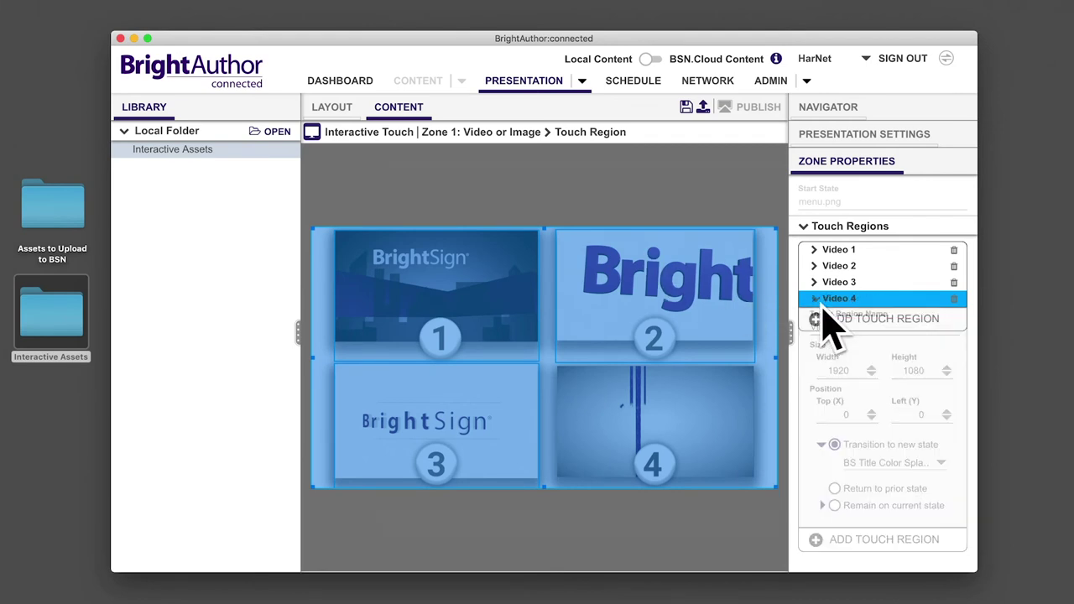
{"action": "left_click", "coordinate": [319, 237]}
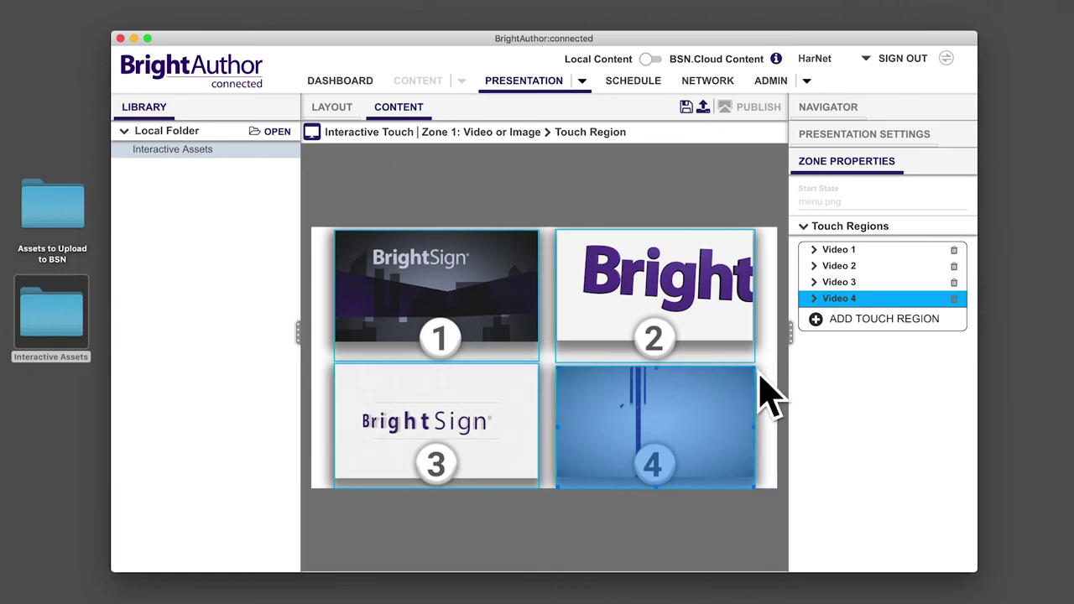
{"action": "left_click", "coordinate": [485, 137]}
Add a Touch event from each of the four videos back to menu.png, and fit the diagram to the canvas
{"action": "scroll", "coordinate": [546, 210], "scroll_direction": "right", "scroll_amount": 5}
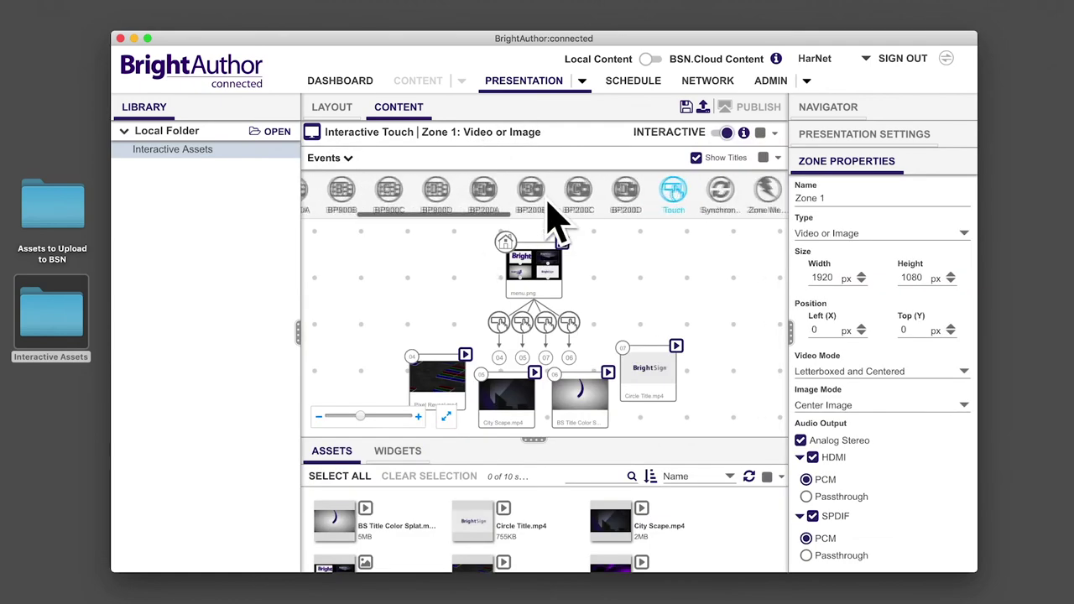
{"action": "left_click_drag", "start_coordinate": [438, 413], "coordinate": [525, 306]}
{"action": "left_click_drag", "start_coordinate": [520, 377], "coordinate": [543, 319]}
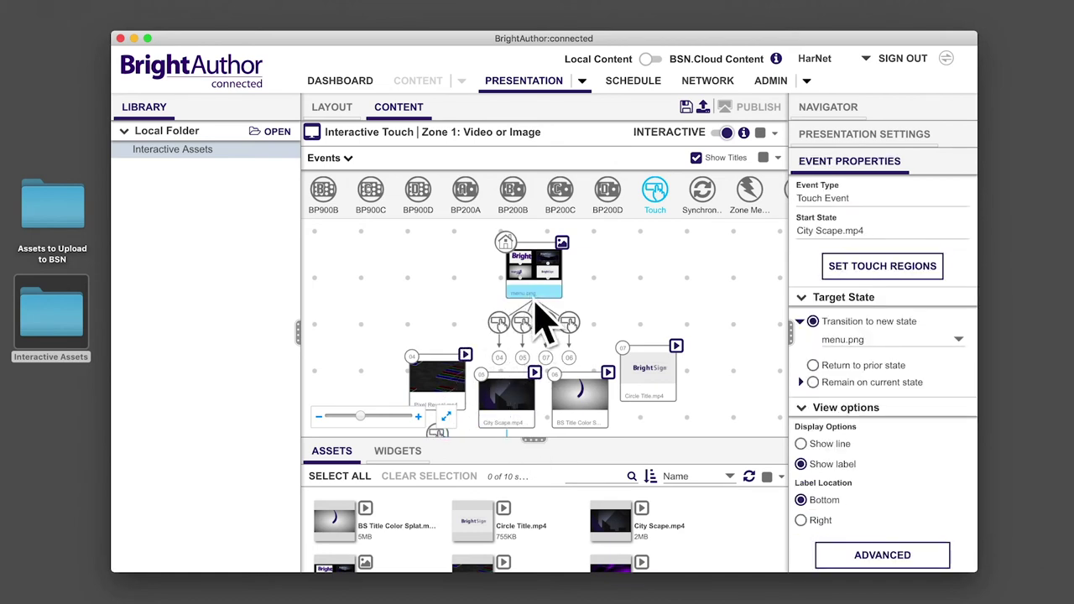
{"action": "left_click_drag", "start_coordinate": [579, 394], "coordinate": [571, 336]}
{"action": "left_click_drag", "start_coordinate": [648, 382], "coordinate": [541, 313]}
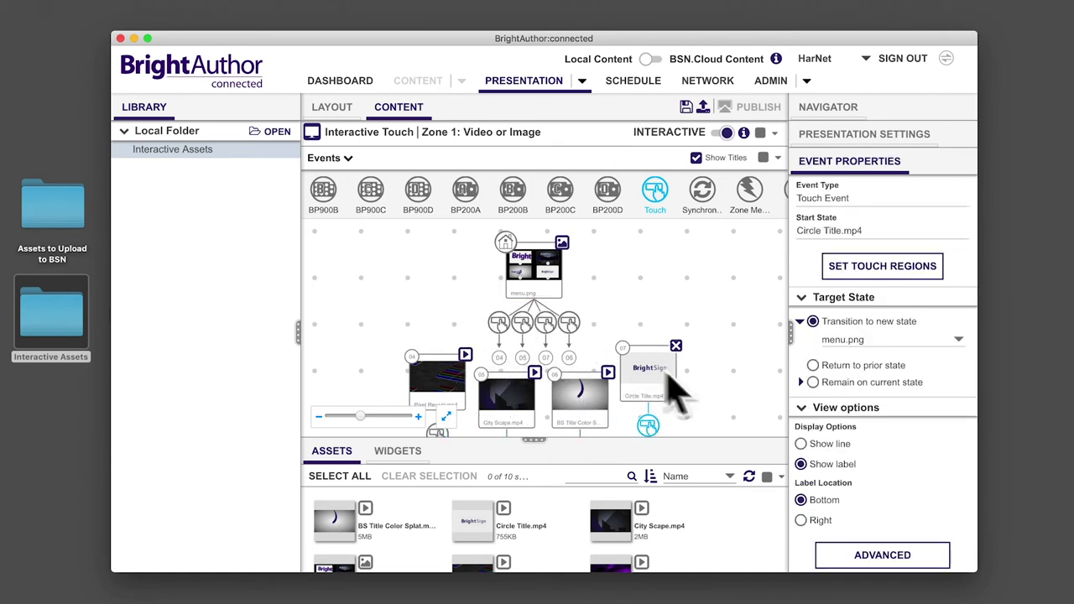
{"action": "left_click", "coordinate": [446, 417]}
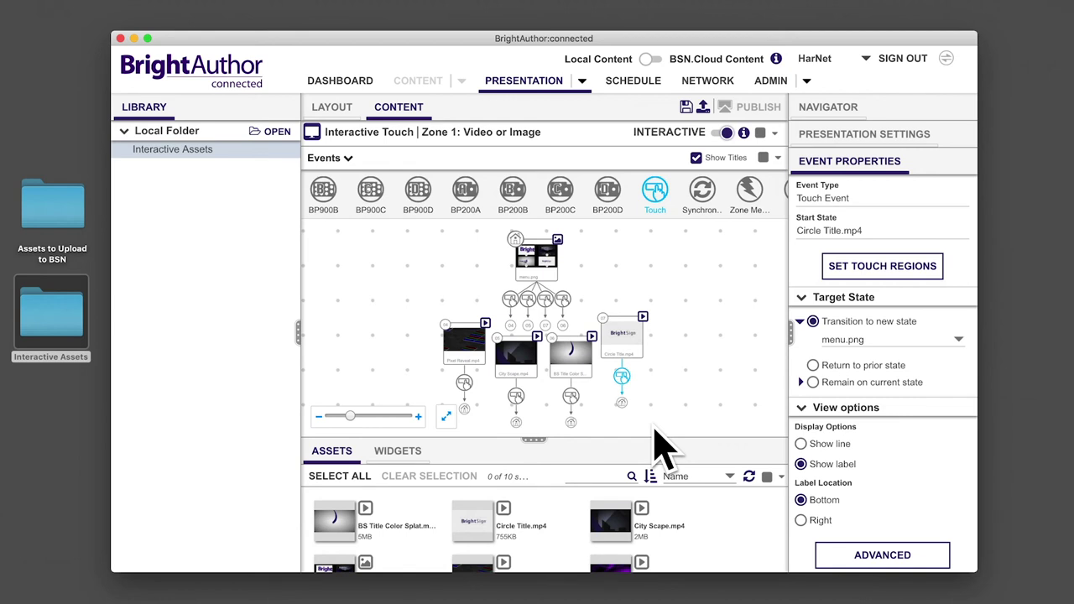
Add a Media End event from each of the four videos back to menu.png
{"action": "scroll", "coordinate": [403, 201], "scroll_direction": "left", "scroll_amount": 4}
{"action": "left_click", "coordinate": [376, 193]}
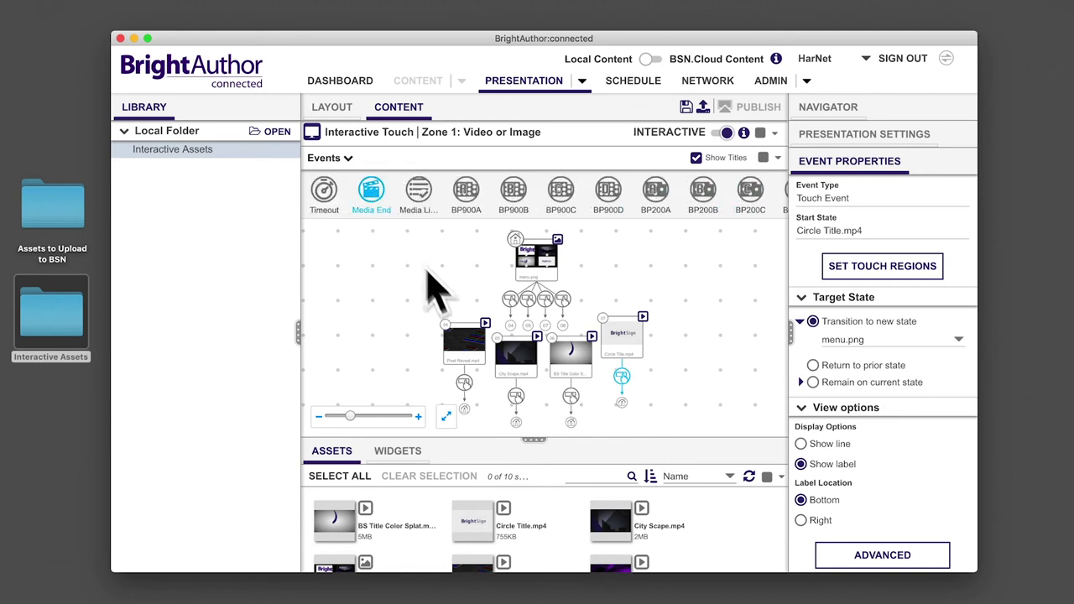
{"action": "mouse_move", "coordinate": [462, 343]}
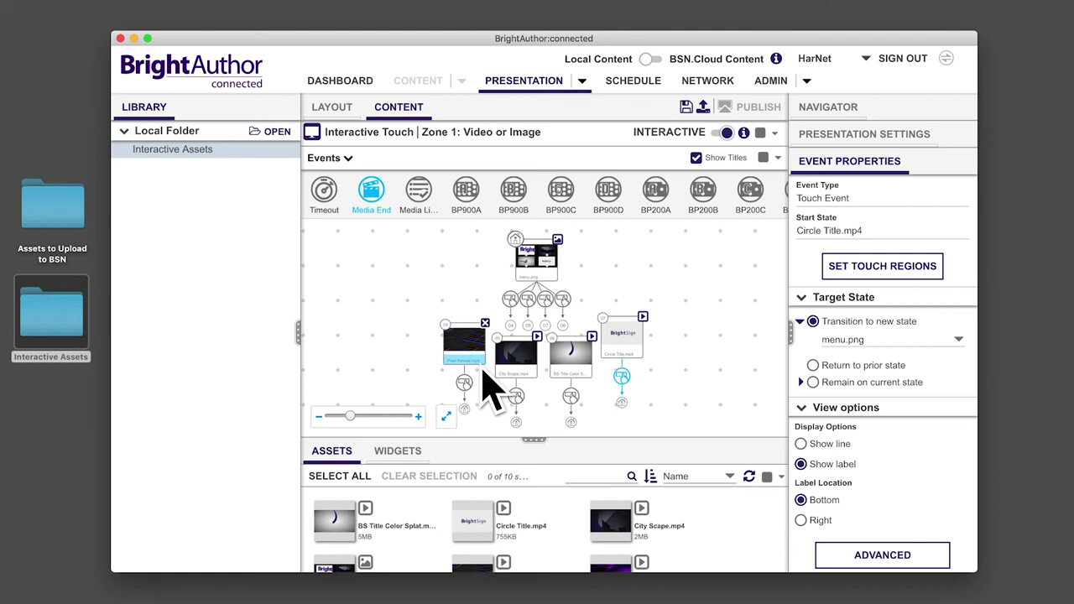
{"action": "left_click_drag", "start_coordinate": [483, 372], "coordinate": [536, 292]}
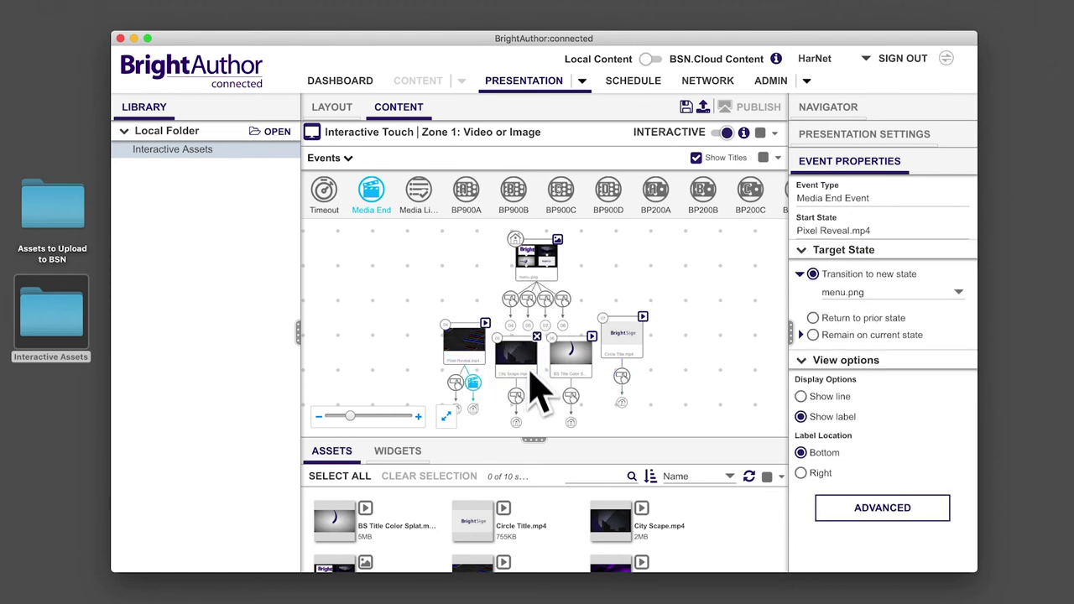
{"action": "left_click_drag", "start_coordinate": [541, 373], "coordinate": [545, 308]}
{"action": "left_click_drag", "start_coordinate": [564, 371], "coordinate": [537, 300]}
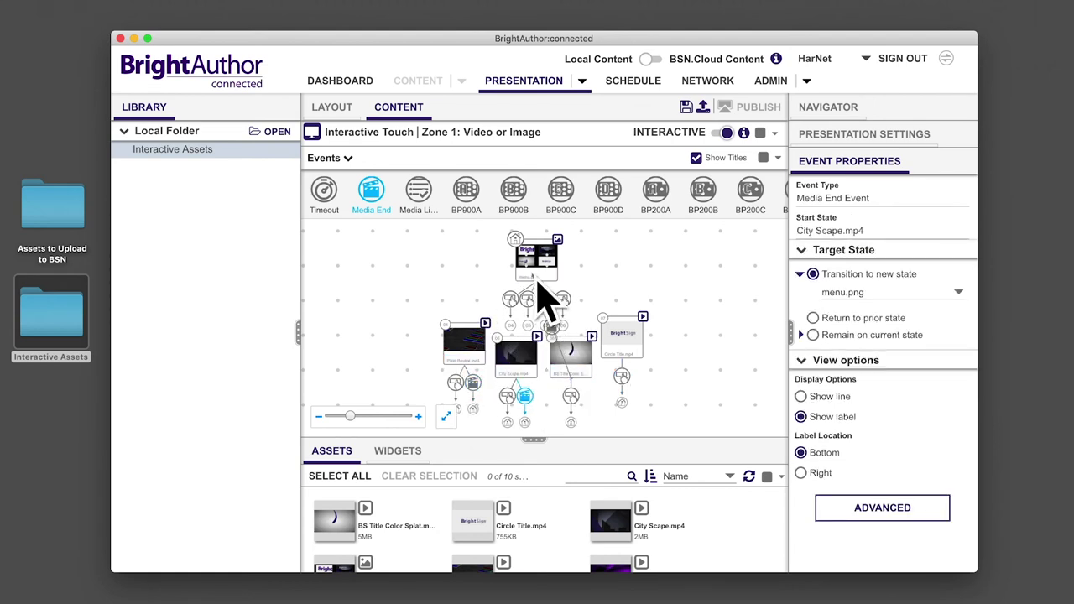
{"action": "left_click_drag", "start_coordinate": [627, 378], "coordinate": [542, 295]}
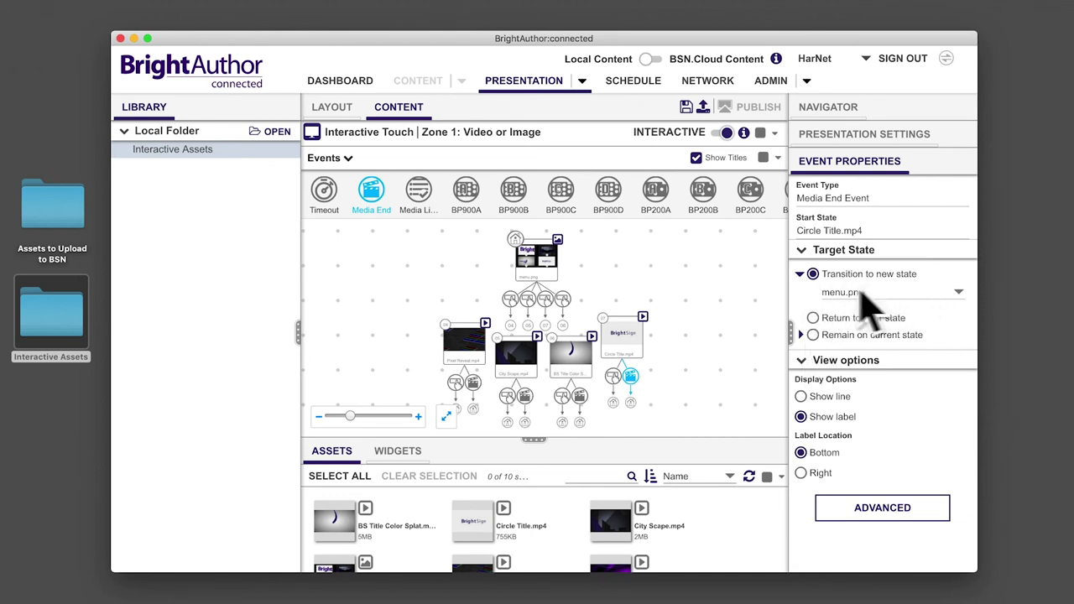
Try the Return to prior state target and the Show line display option on Circle Title.mp4's Media End event
{"action": "left_click", "coordinate": [826, 318]}
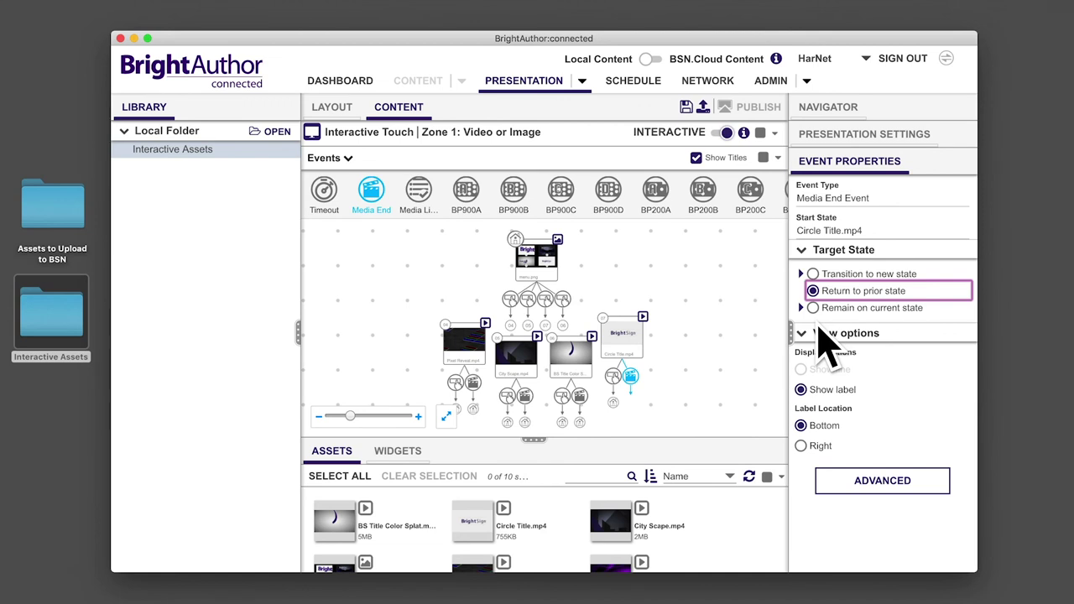
{"action": "left_click", "coordinate": [814, 274]}
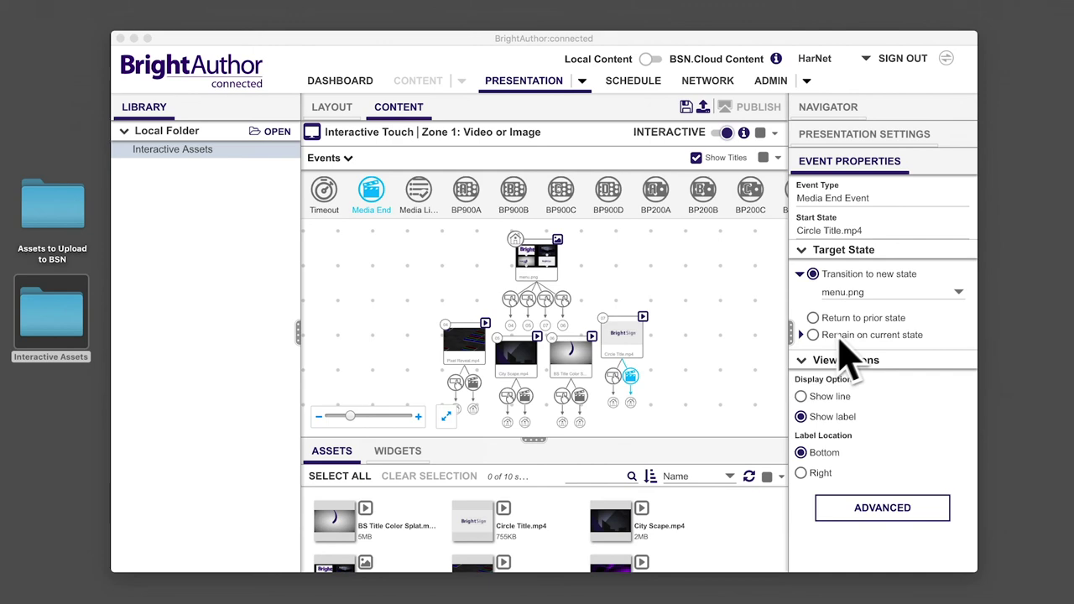
{"action": "left_click", "coordinate": [802, 397]}
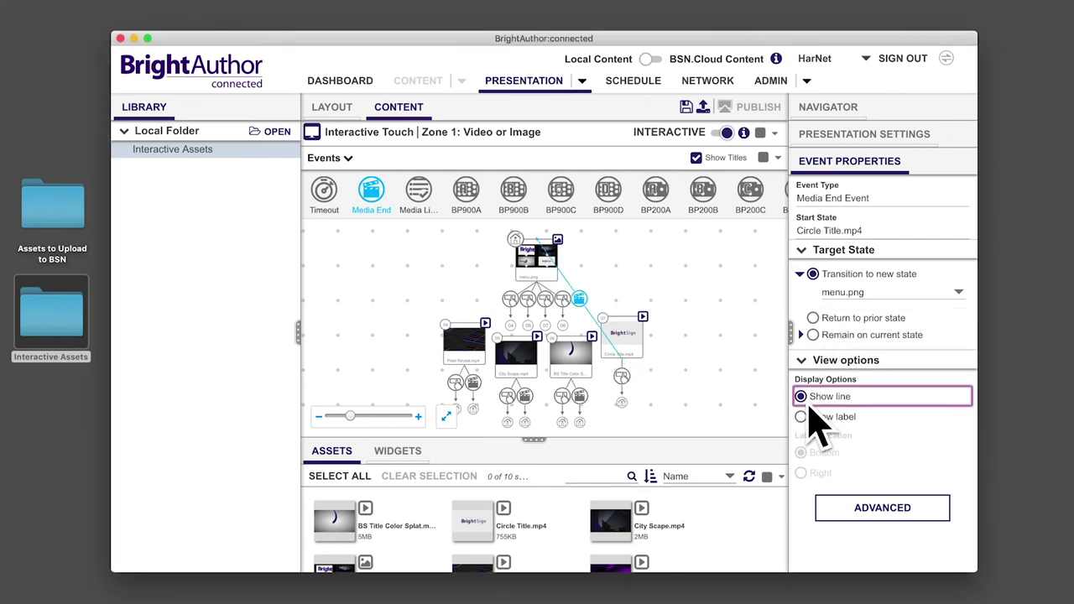
{"action": "left_click", "coordinate": [803, 417]}
{"action": "left_click", "coordinate": [614, 376]}
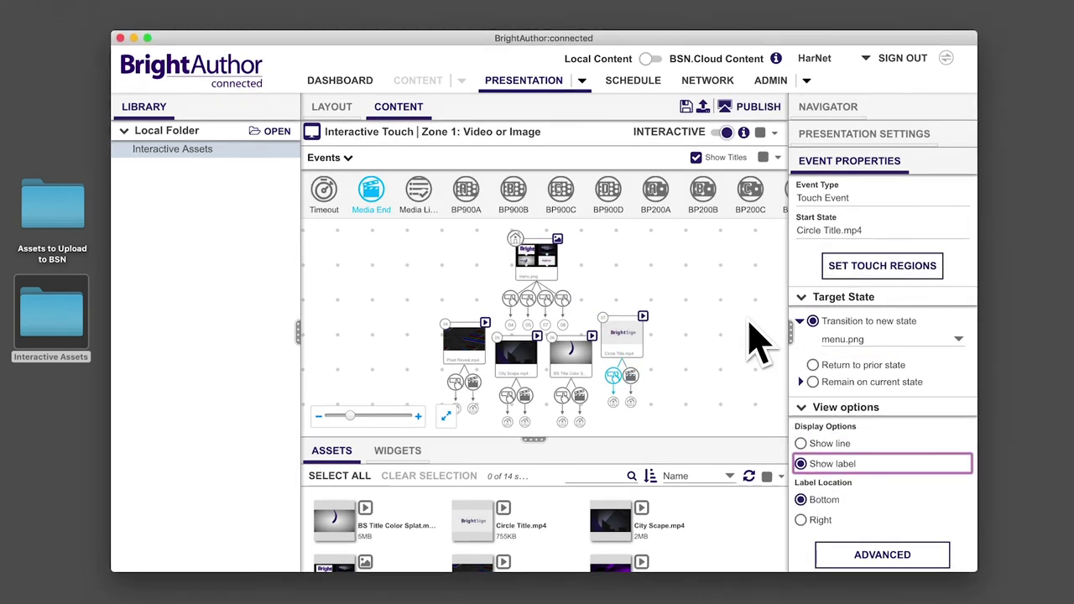
Save the Interactive Touch presentation and upload it to BSN.cloud
{"action": "left_click", "coordinate": [686, 106]}
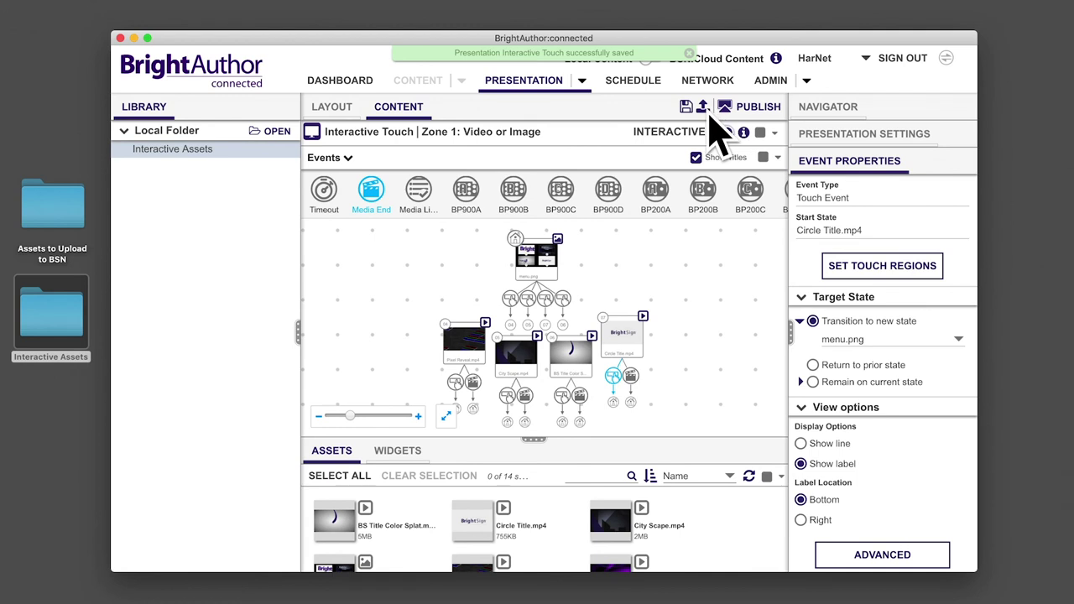
{"action": "left_click", "coordinate": [709, 117]}
Switch to BSN.Cloud Content and open the uploaded Interactive Touch presentation
{"action": "left_click", "coordinate": [652, 59]}
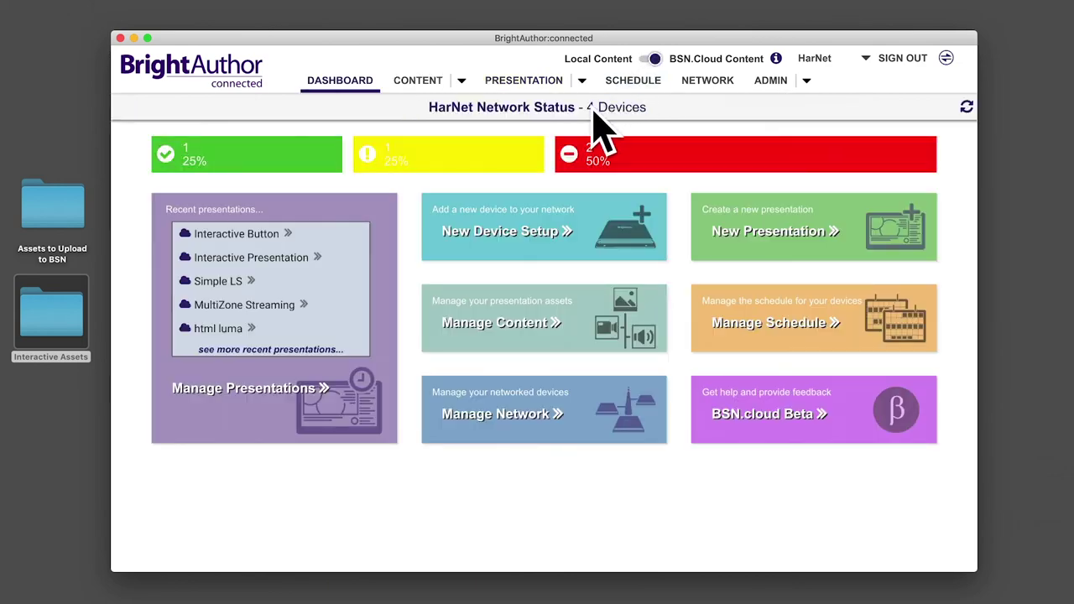
{"action": "left_click", "coordinate": [581, 81]}
{"action": "left_click", "coordinate": [550, 163]}
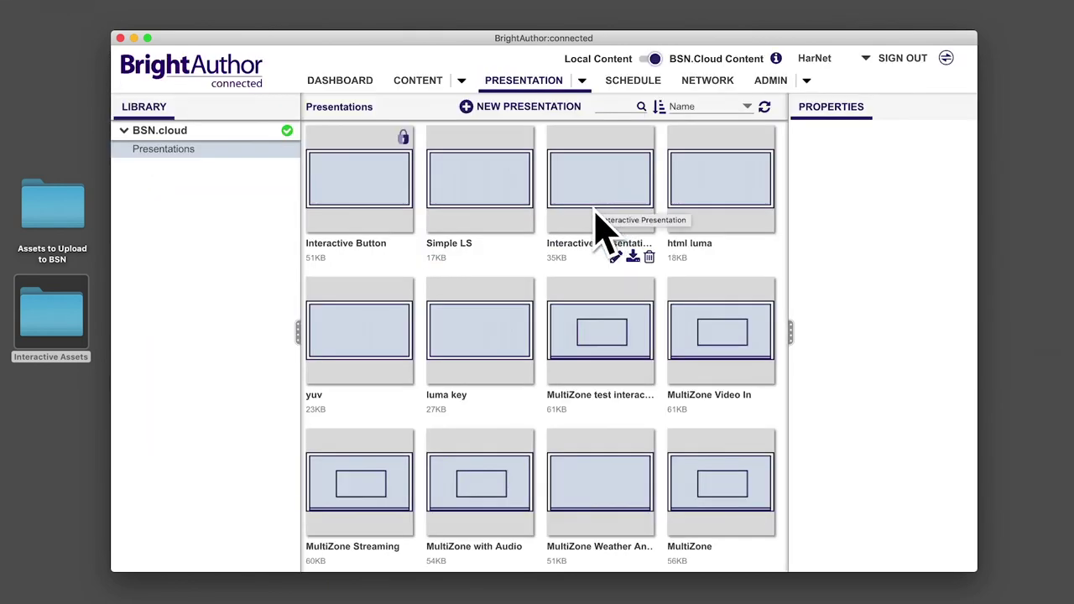
{"action": "scroll", "coordinate": [598, 214], "scroll_direction": "down", "scroll_amount": 3}
{"action": "double_click", "coordinate": [745, 523]}
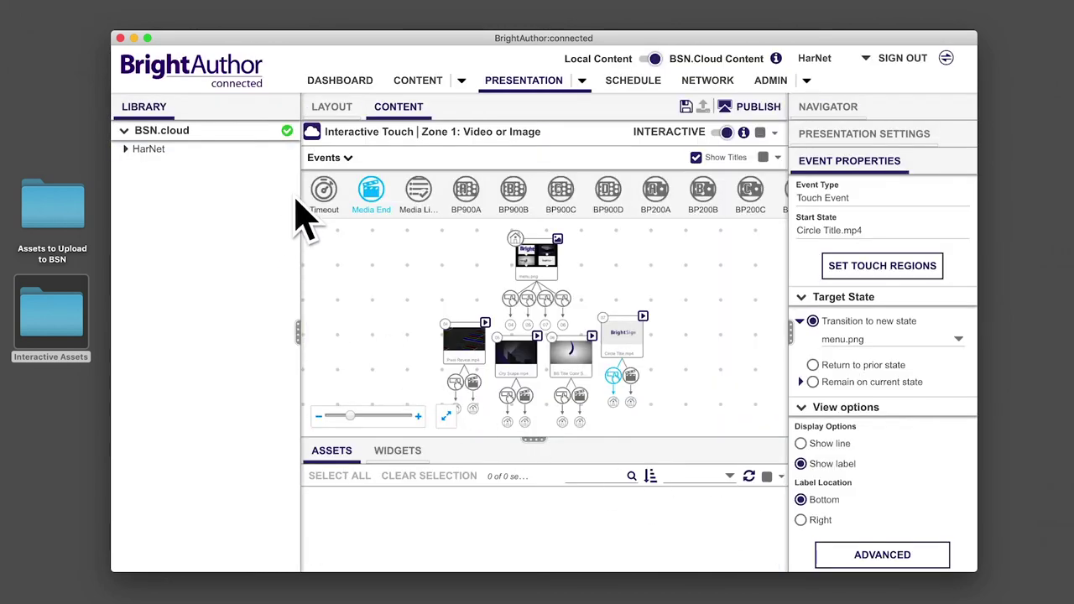
Publish the Interactive Touch presentation to the Default group on BSN.cloud
{"action": "left_click", "coordinate": [738, 111]}
{"action": "left_click", "coordinate": [289, 172]}
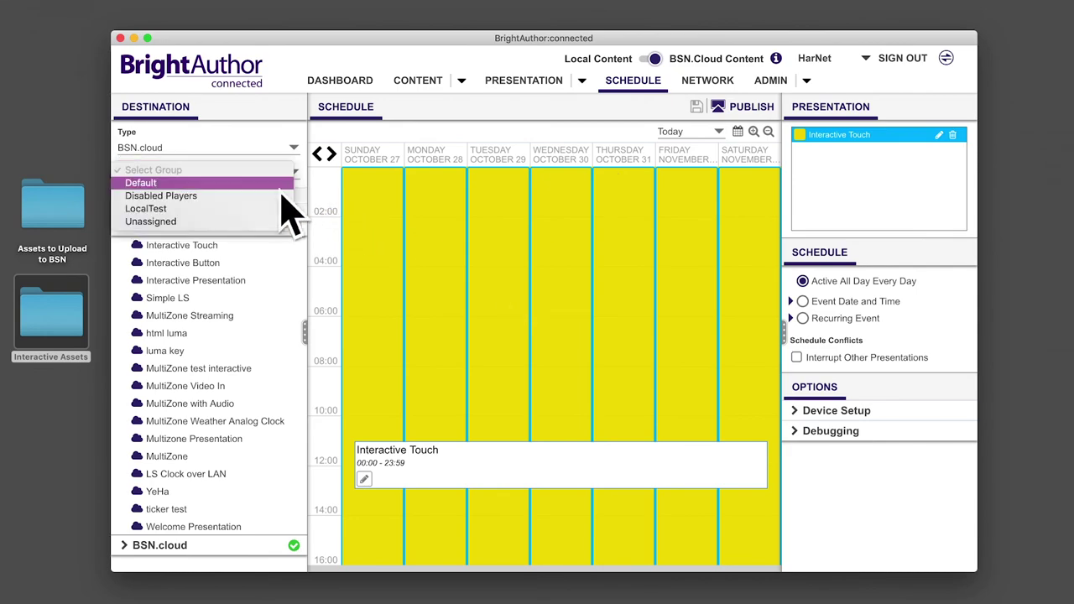
{"action": "left_click", "coordinate": [283, 182]}
{"action": "left_click", "coordinate": [565, 359]}
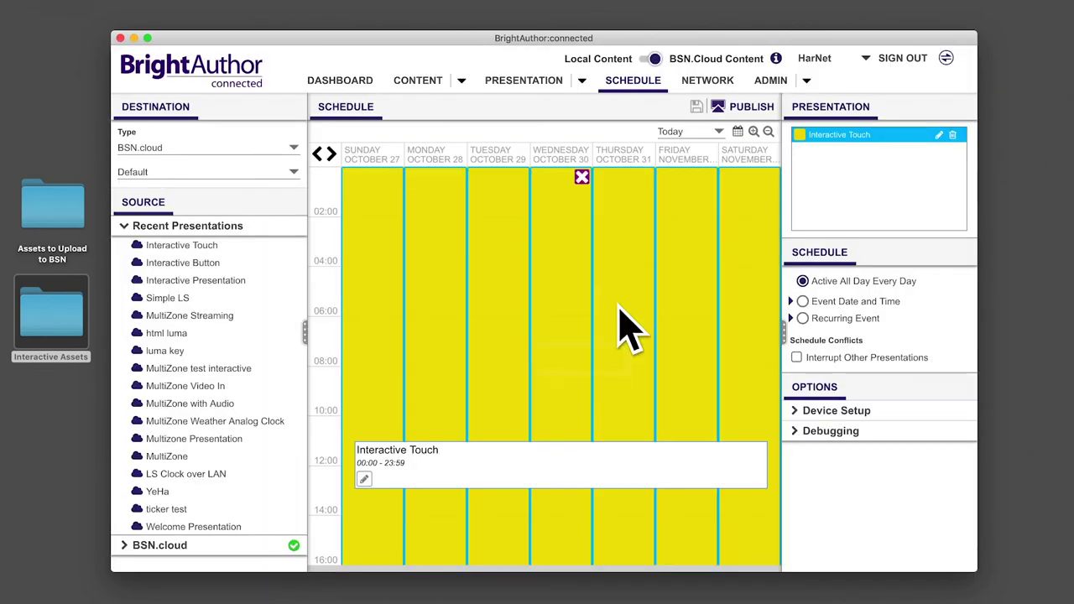
{"action": "left_click", "coordinate": [730, 111]}
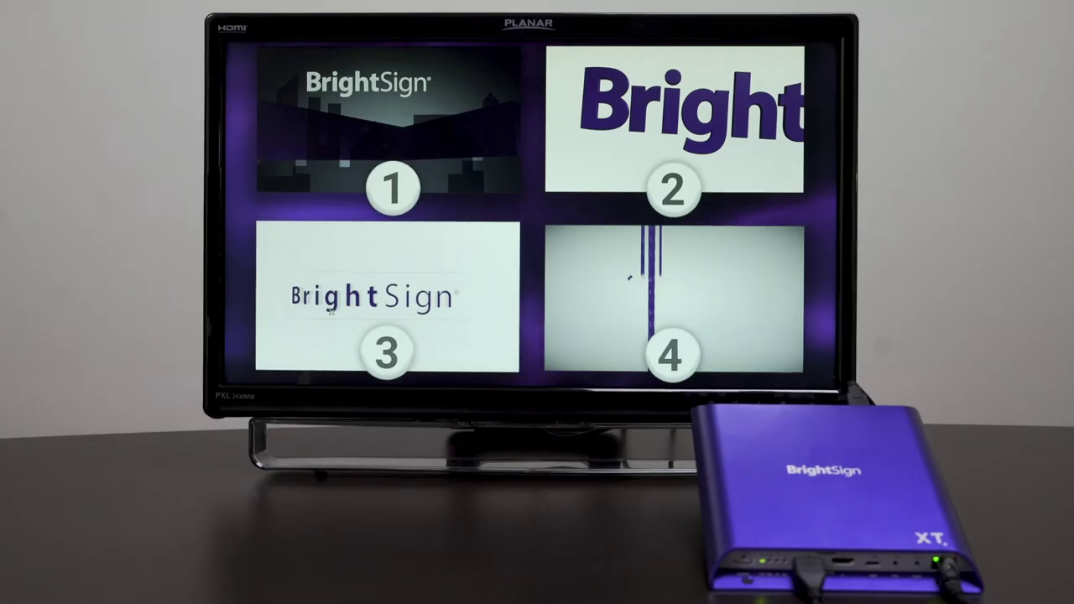